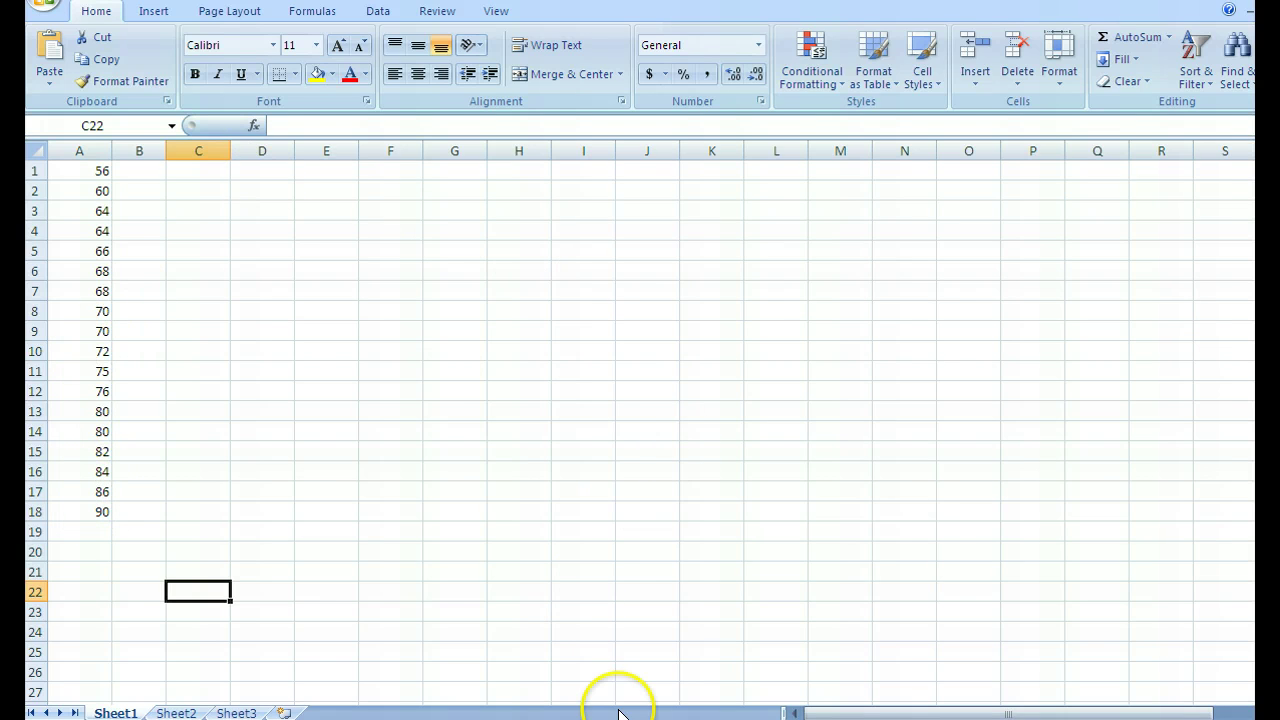
key("alt+Tab")
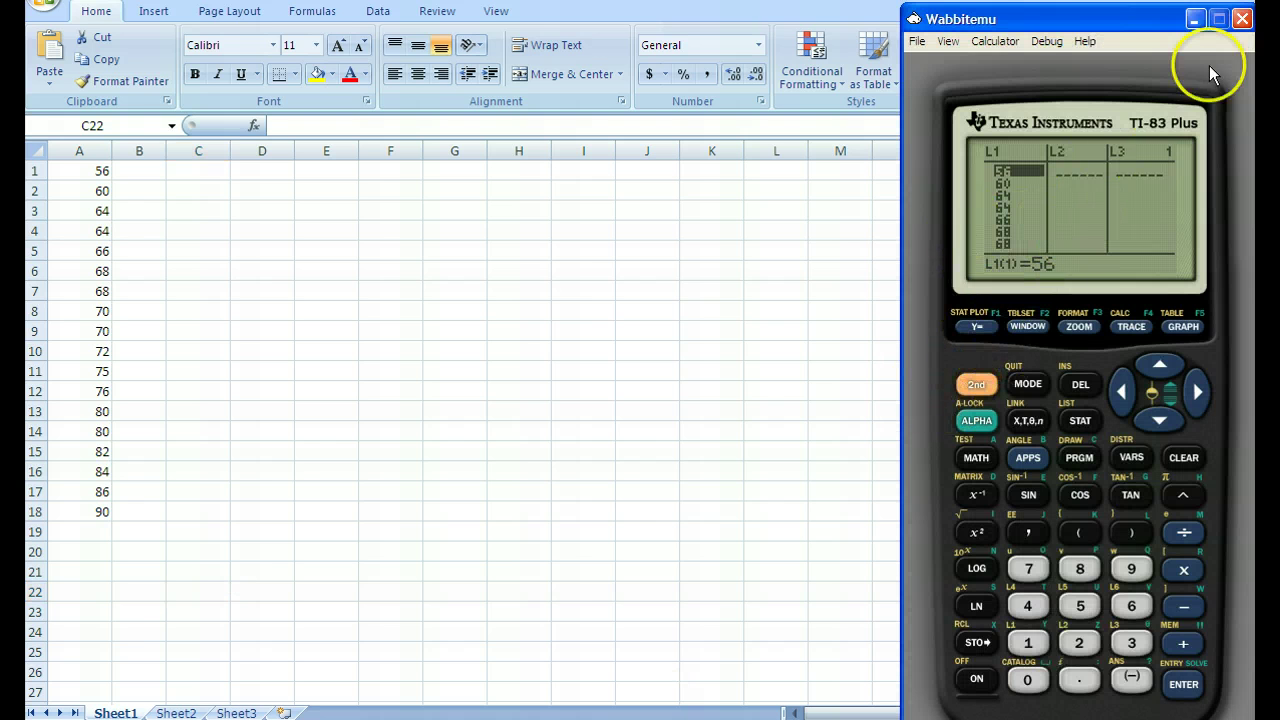
left_click(1195, 19)
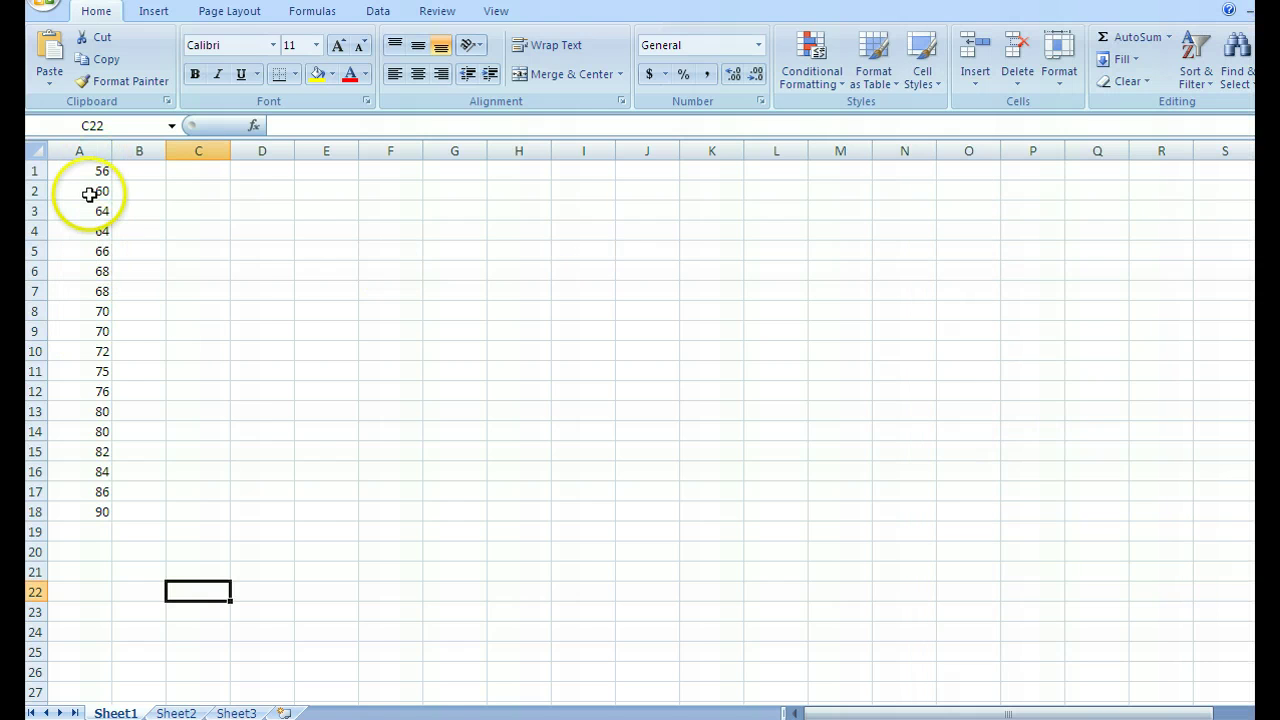
Calculate the average of the scores in A1:A18 and place it in A19.
left_click_drag(91, 175, 96, 507)
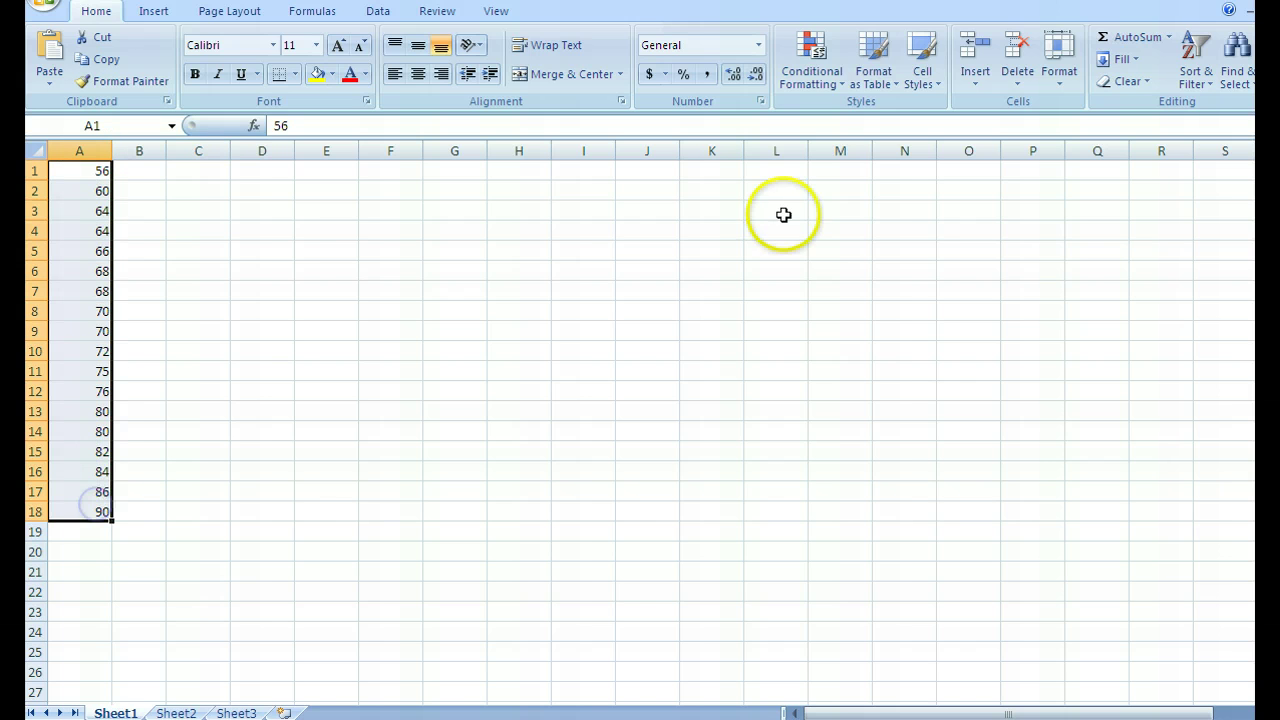
left_click(1168, 38)
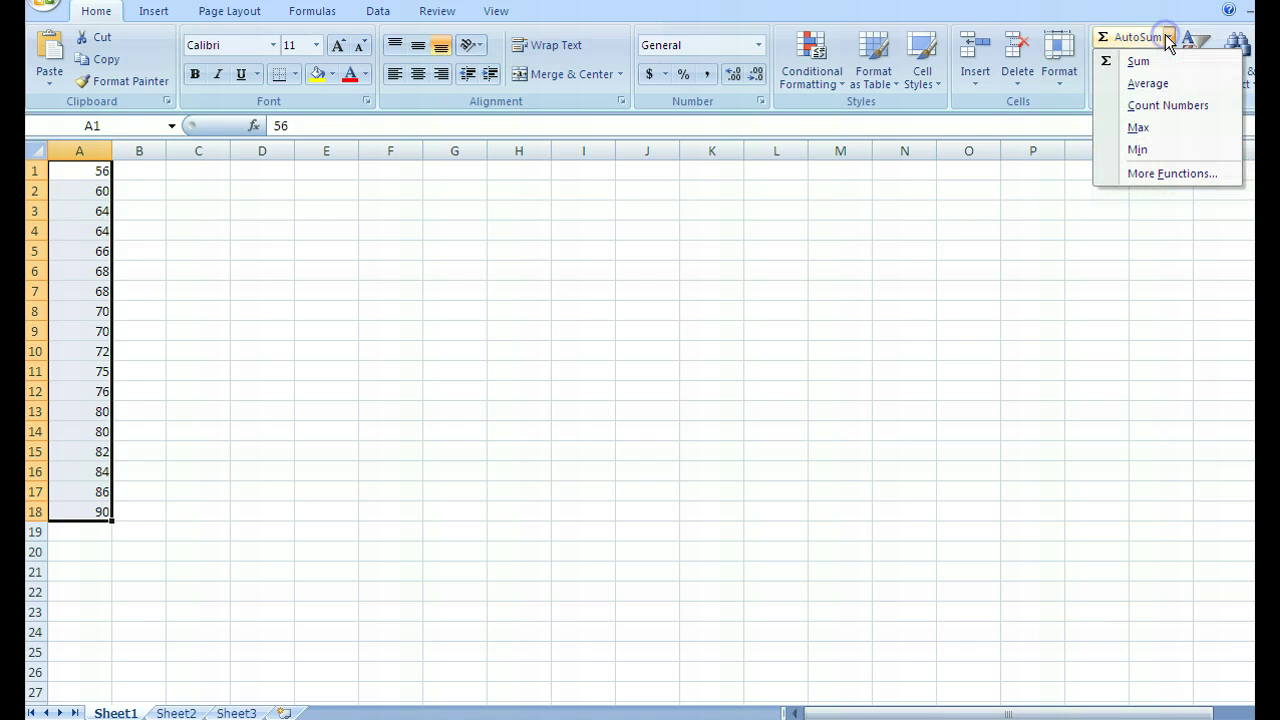
left_click(1152, 86)
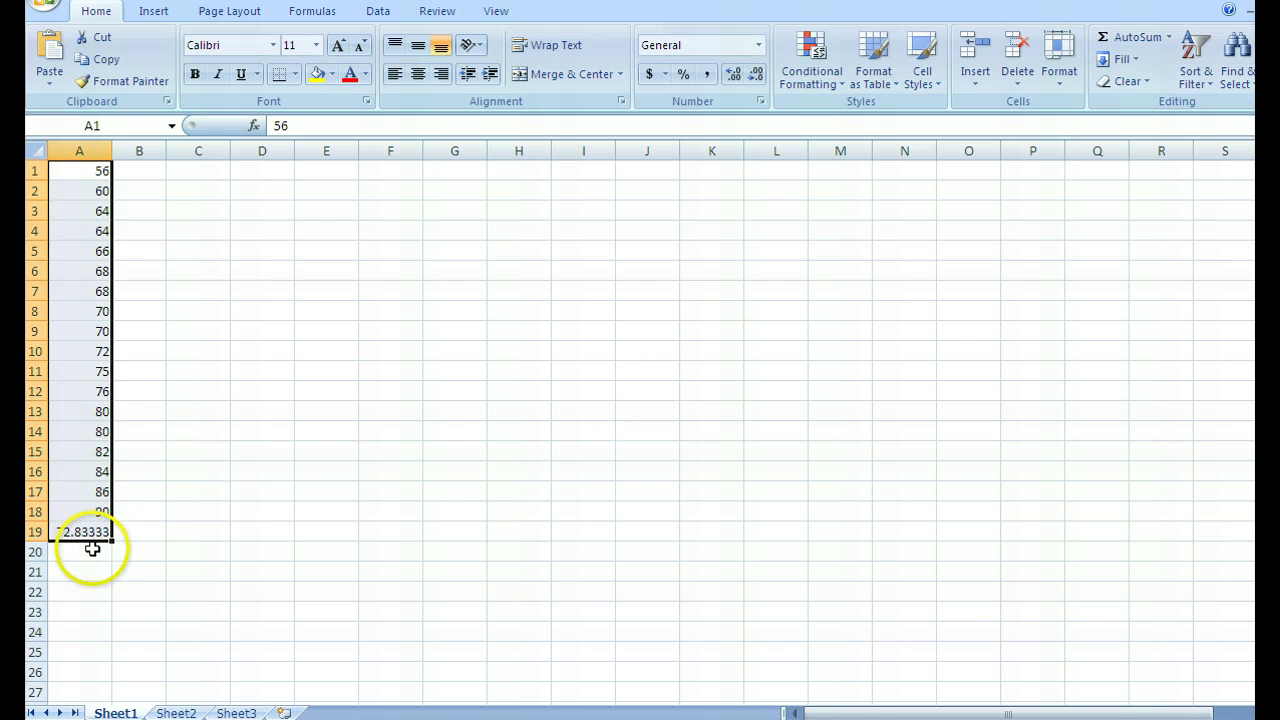
Calculate the population standard deviation of A1:A18 in A20 with the STDEVP function.
left_click(92, 549)
type("=")
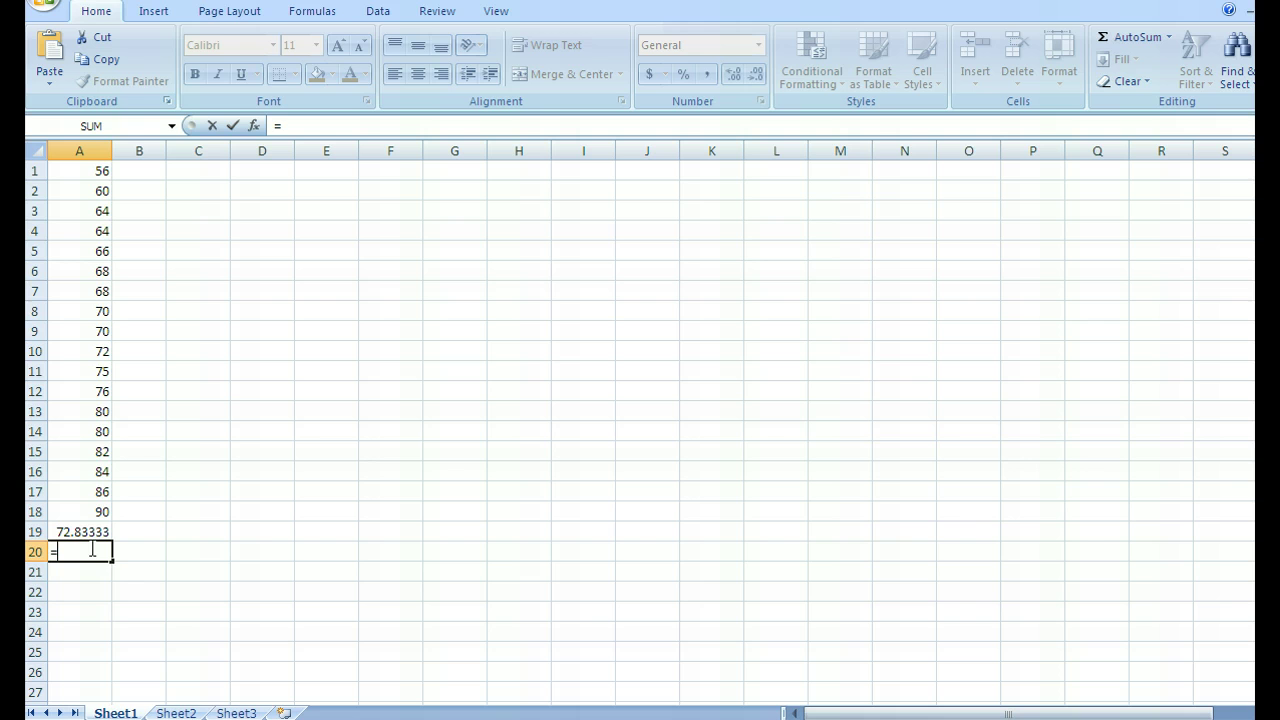
type("st")
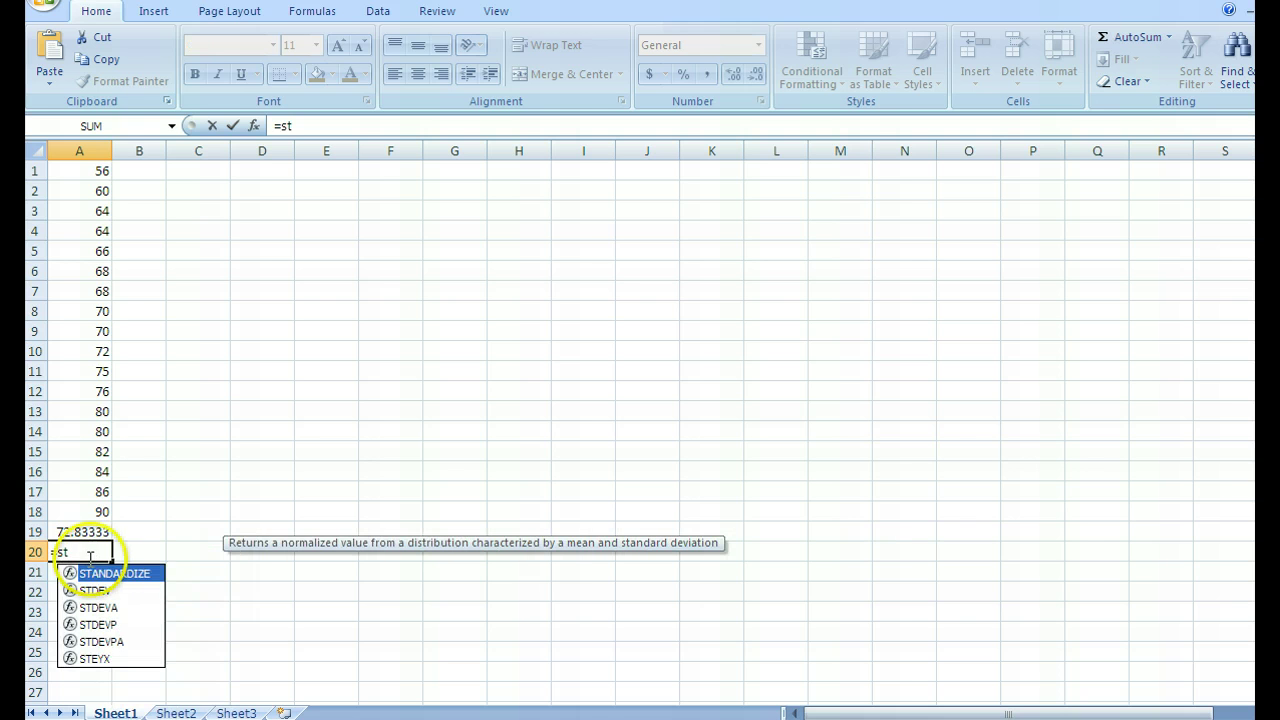
double_click(95, 625)
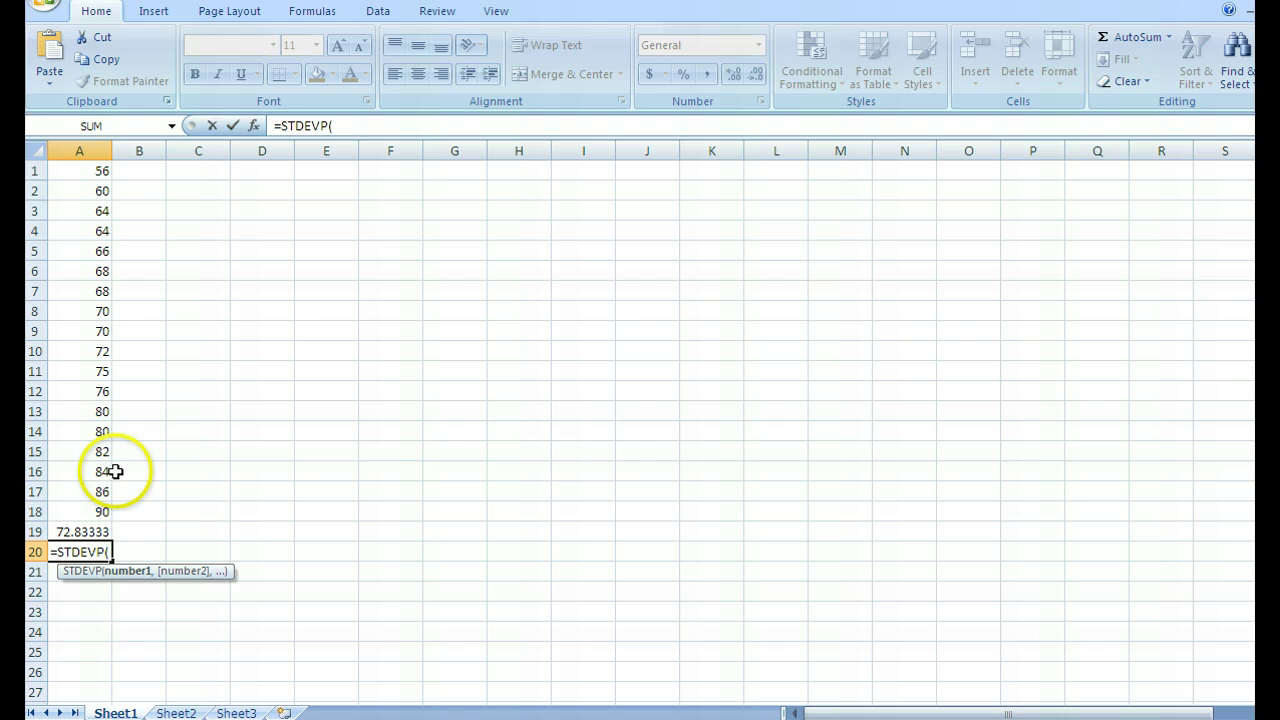
left_click_drag(81, 177, 90, 508)
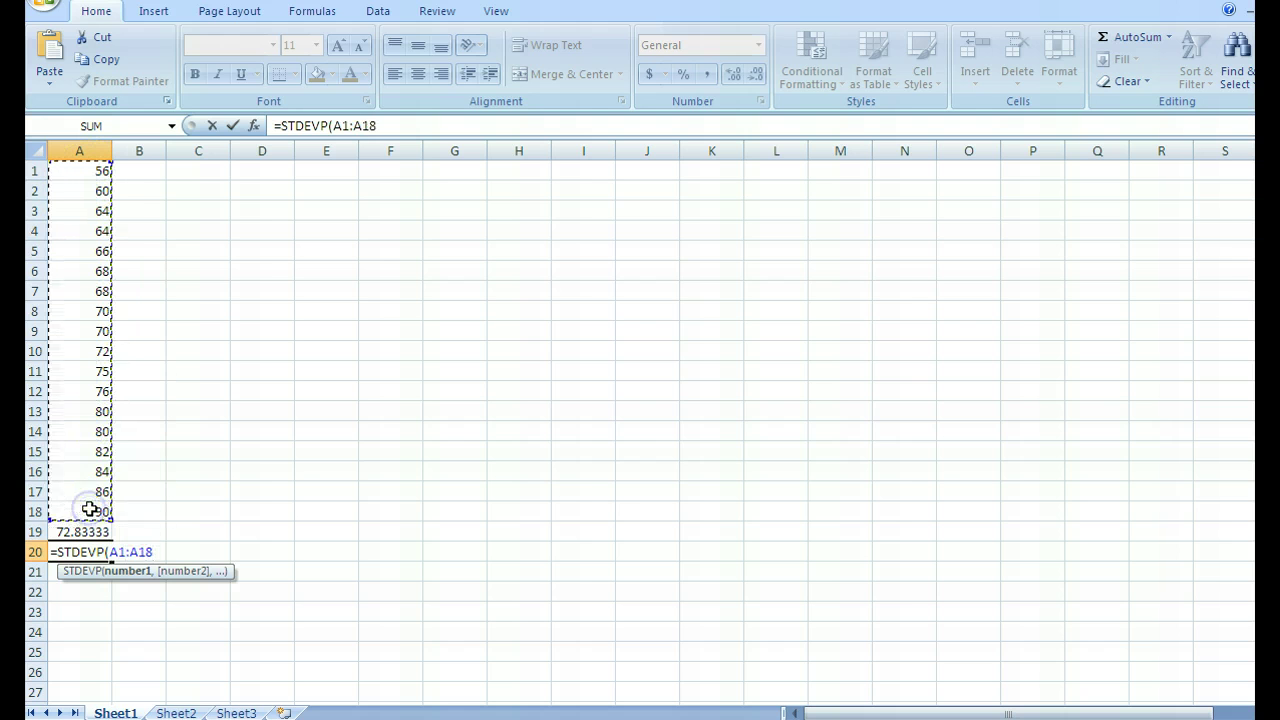
key("Return")
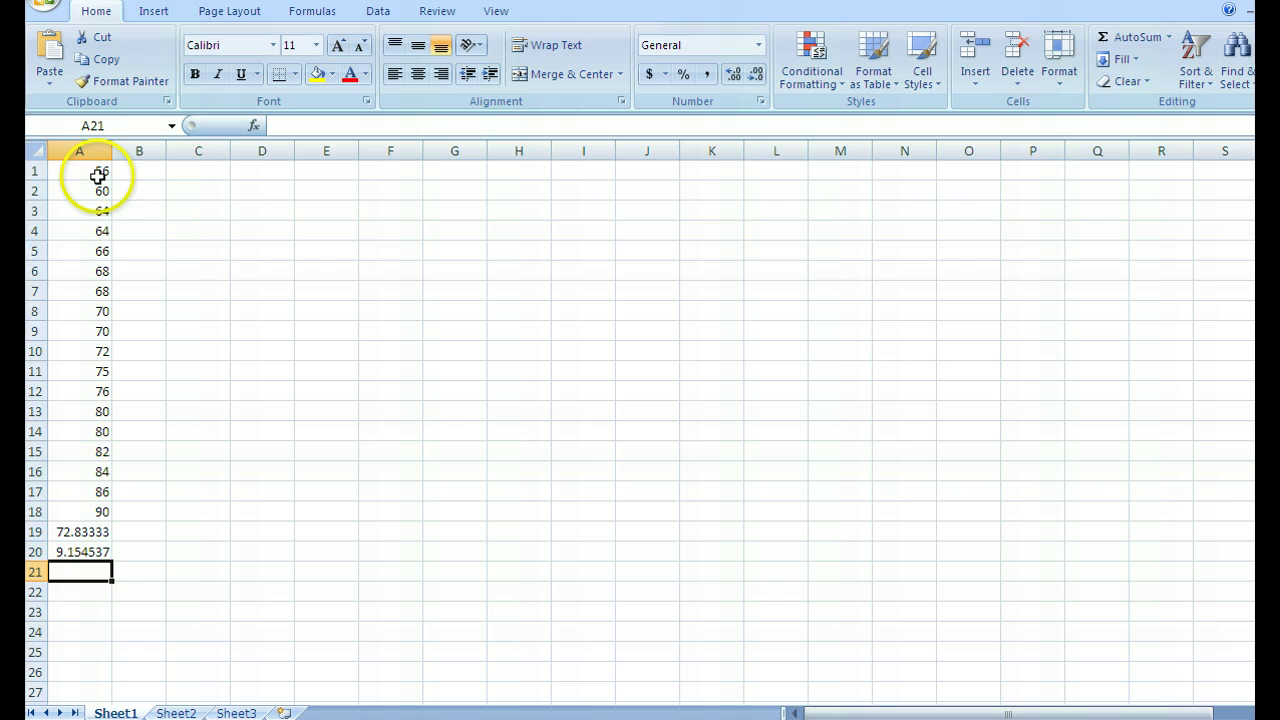
Build a STANDARDIZE formula in B1 with A1 as x, A19 as the mean and A20 as the standard deviation.
left_click(139, 171)
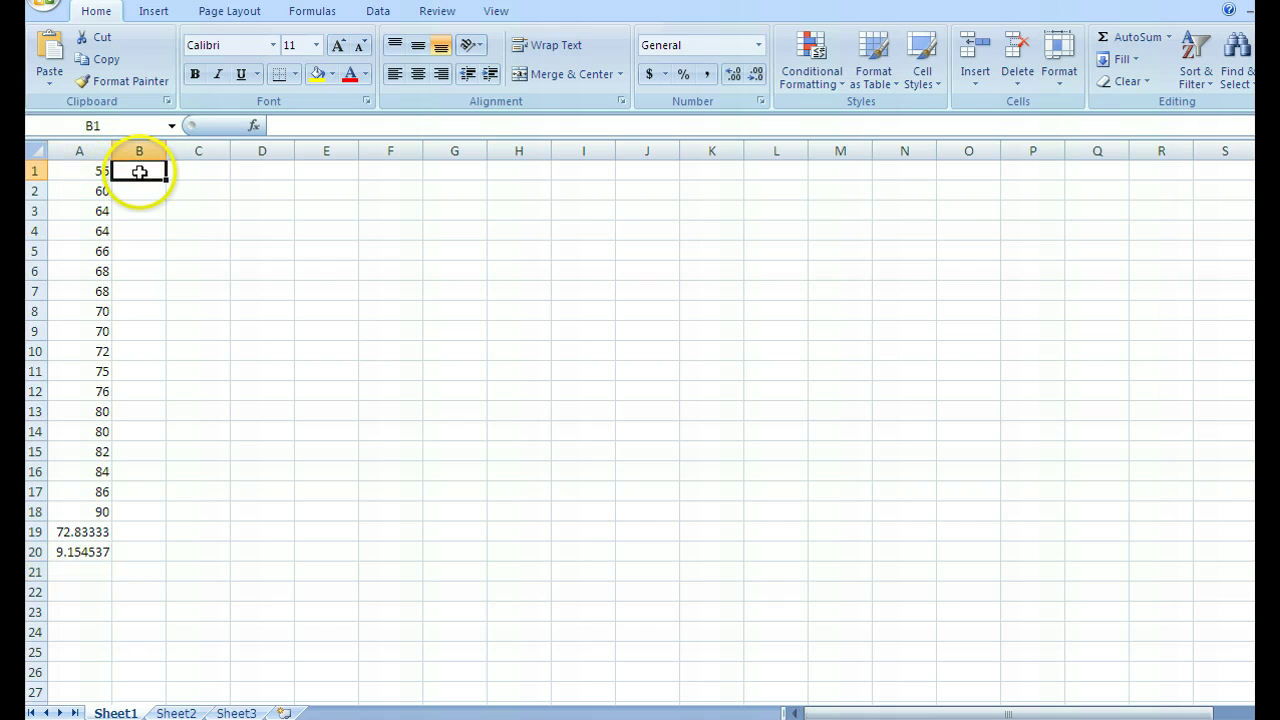
type("=sta")
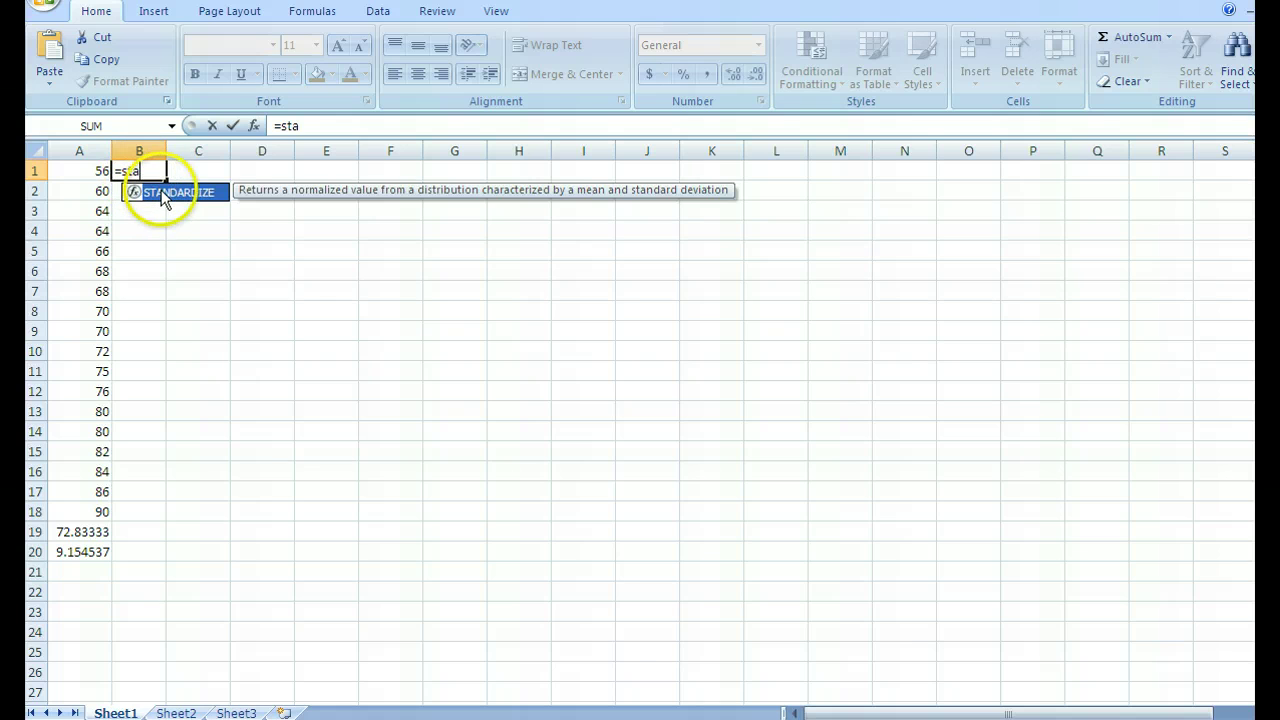
double_click(161, 192)
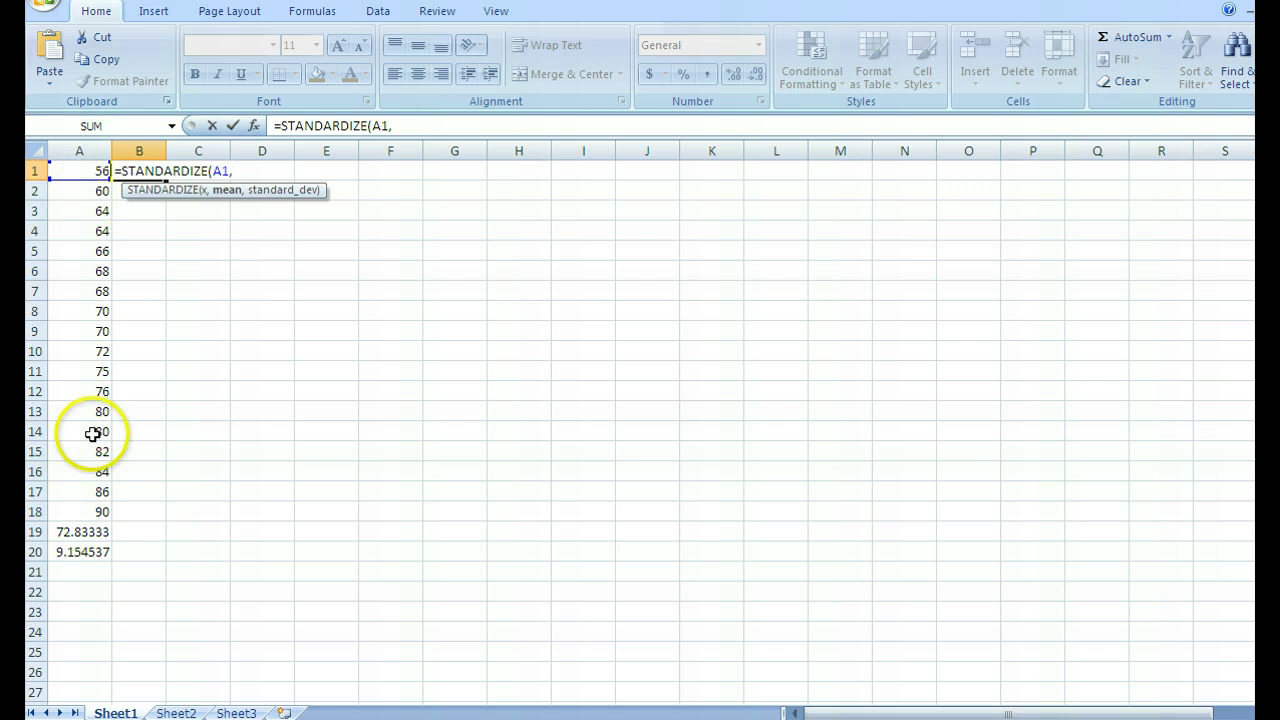
left_click(83, 532)
type(",")
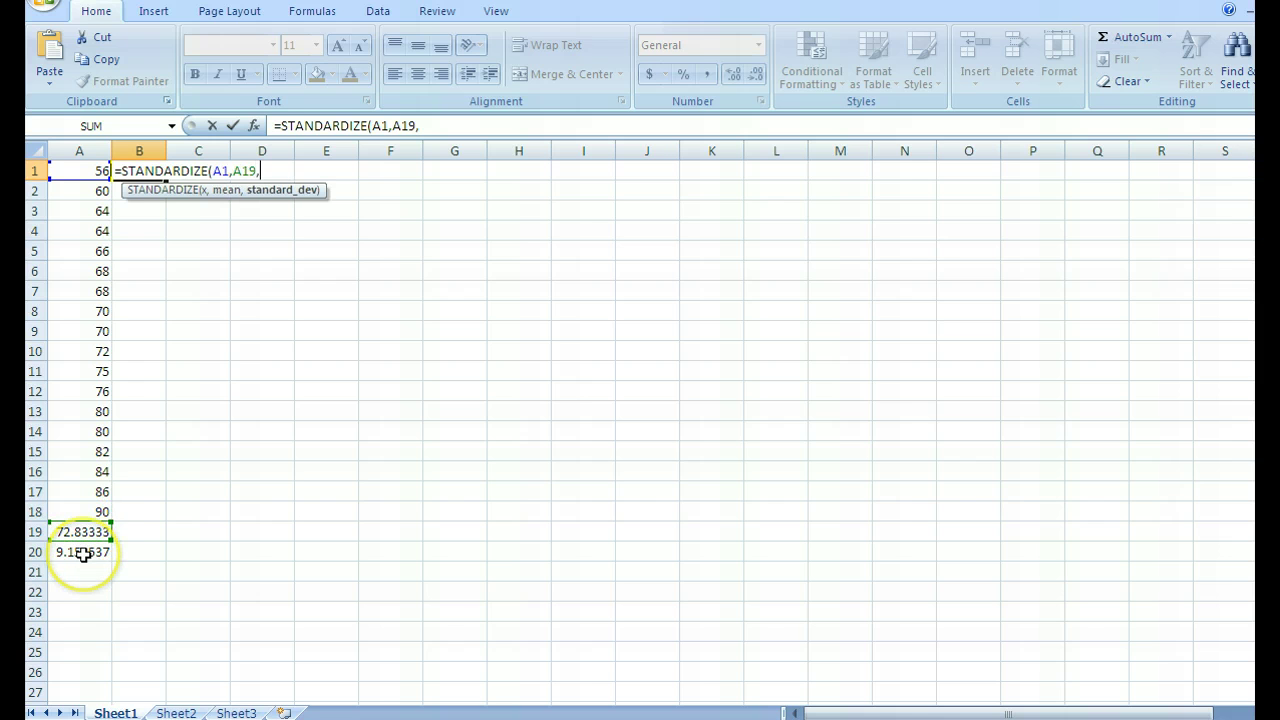
left_click(83, 553)
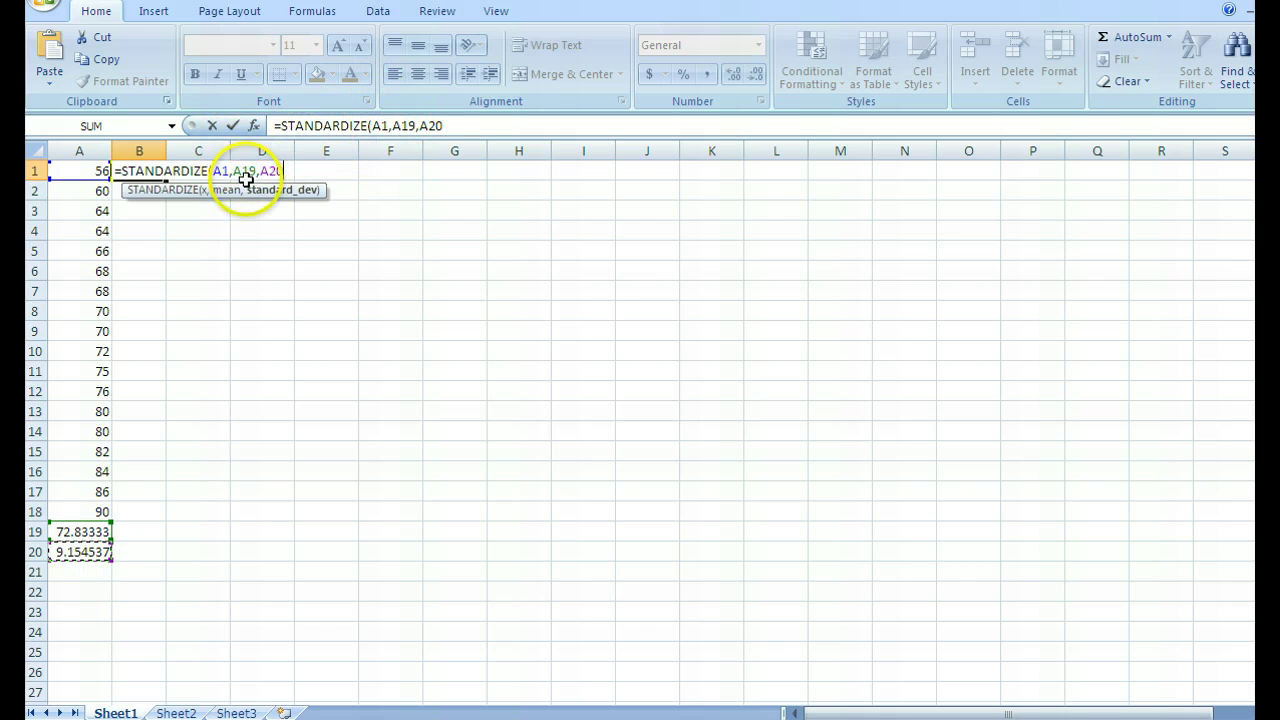
Make the mean and standard deviation references absolute as $A$19 and $A$20, and enter the B1 formula.
left_click(395, 125)
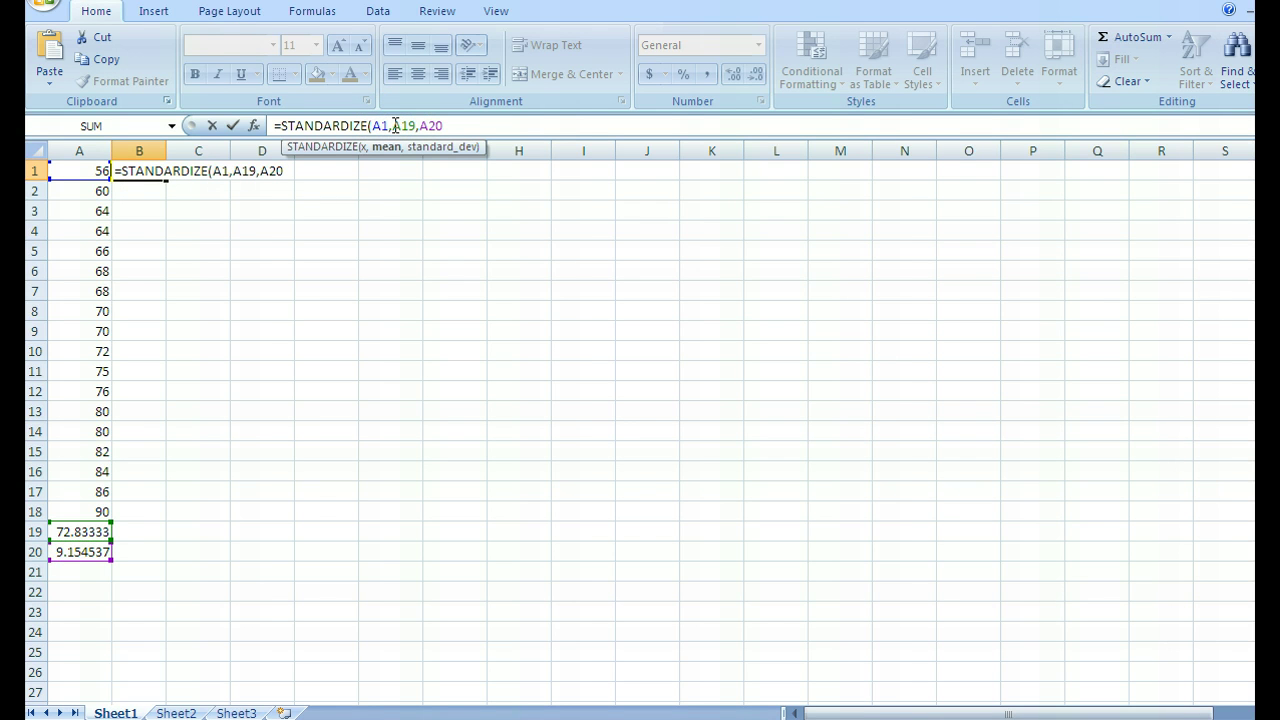
type("$A$")
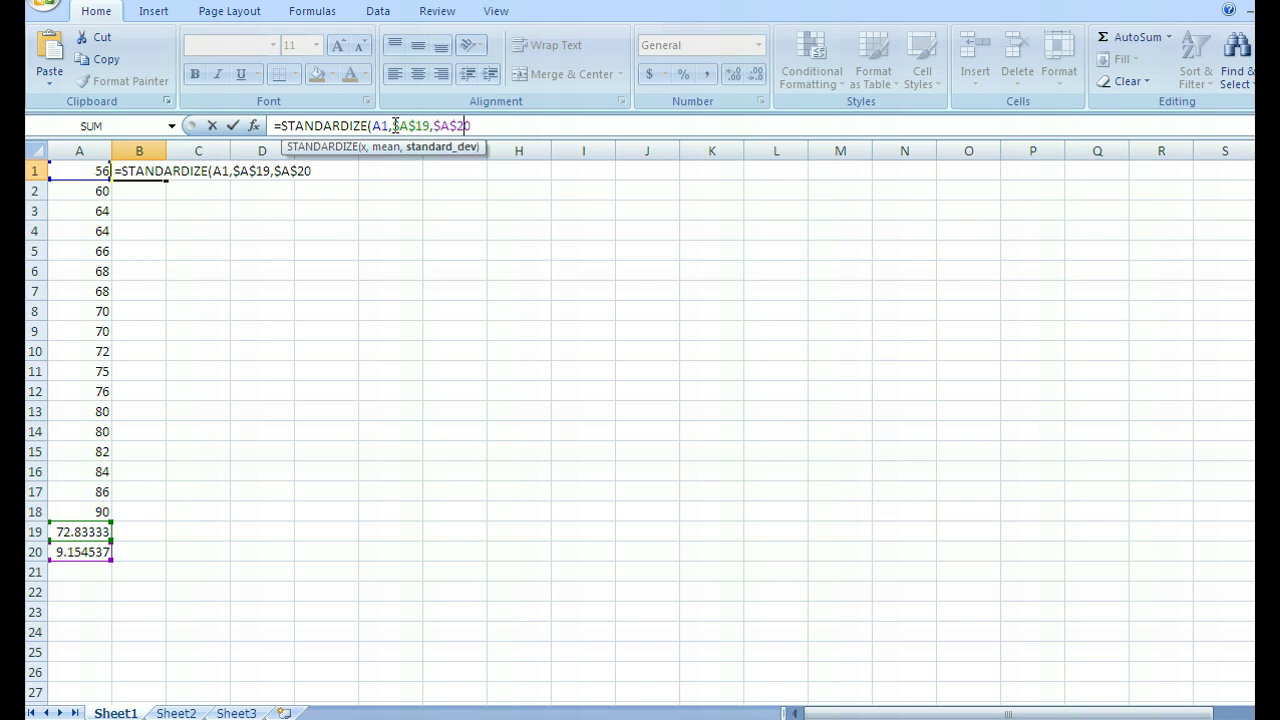
key("Return")
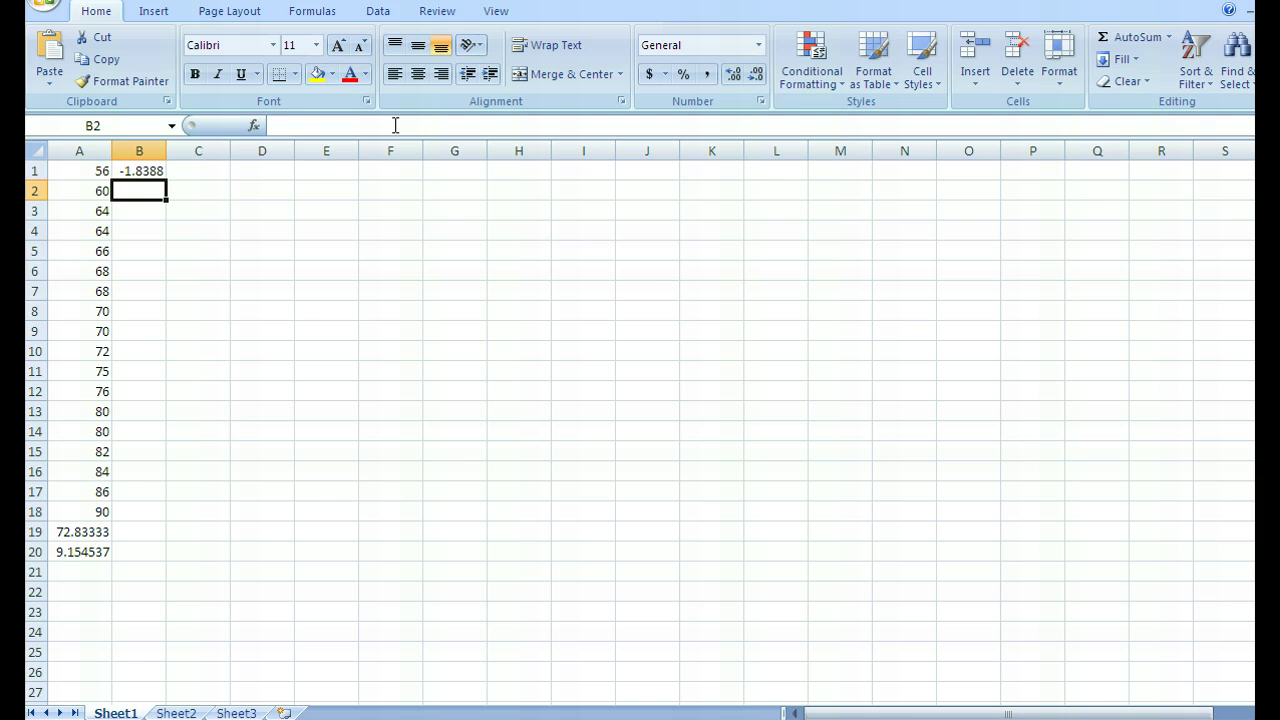
Fill the STANDARDIZE formula from B1 down through B18.
left_click(145, 168)
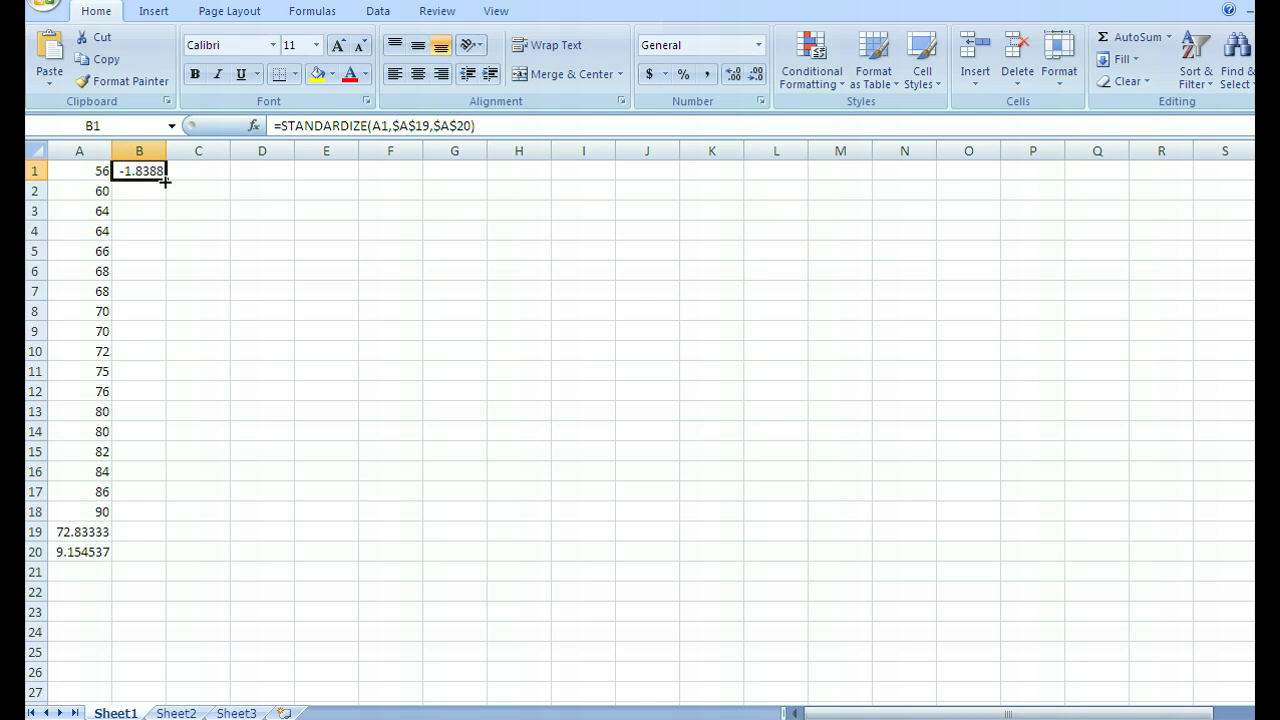
left_click(150, 178)
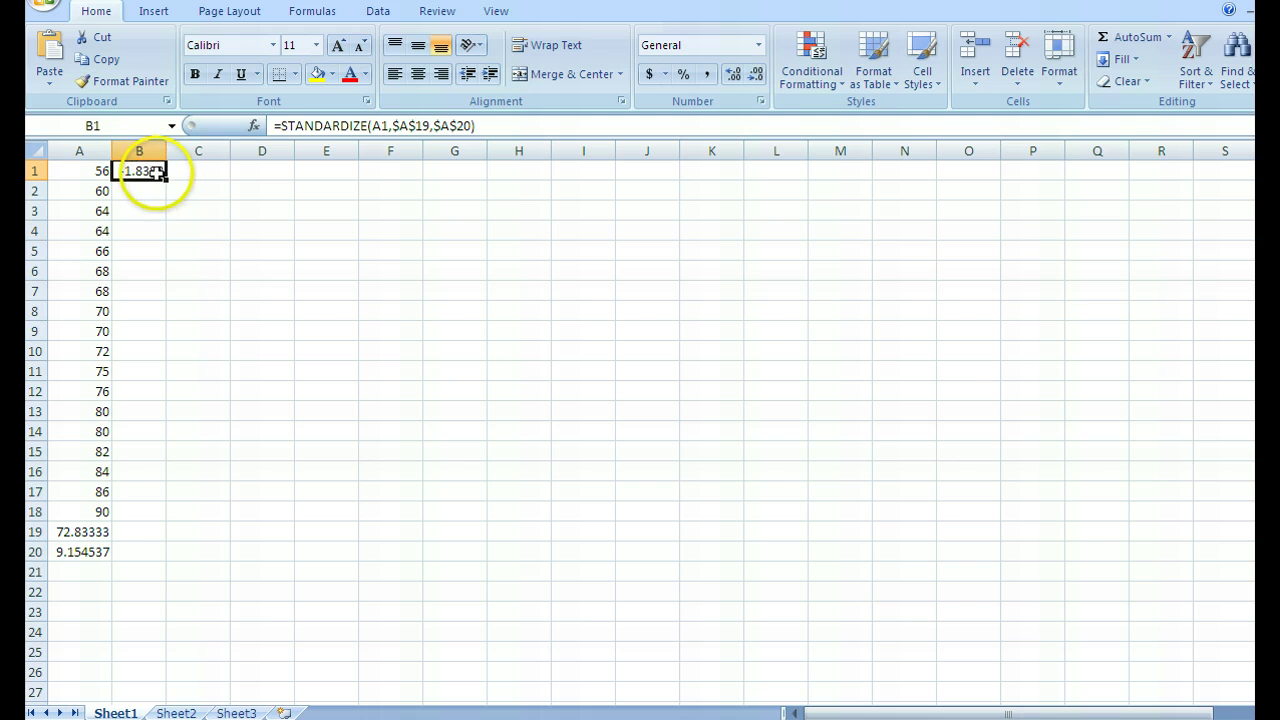
left_click_drag(167, 182, 164, 516)
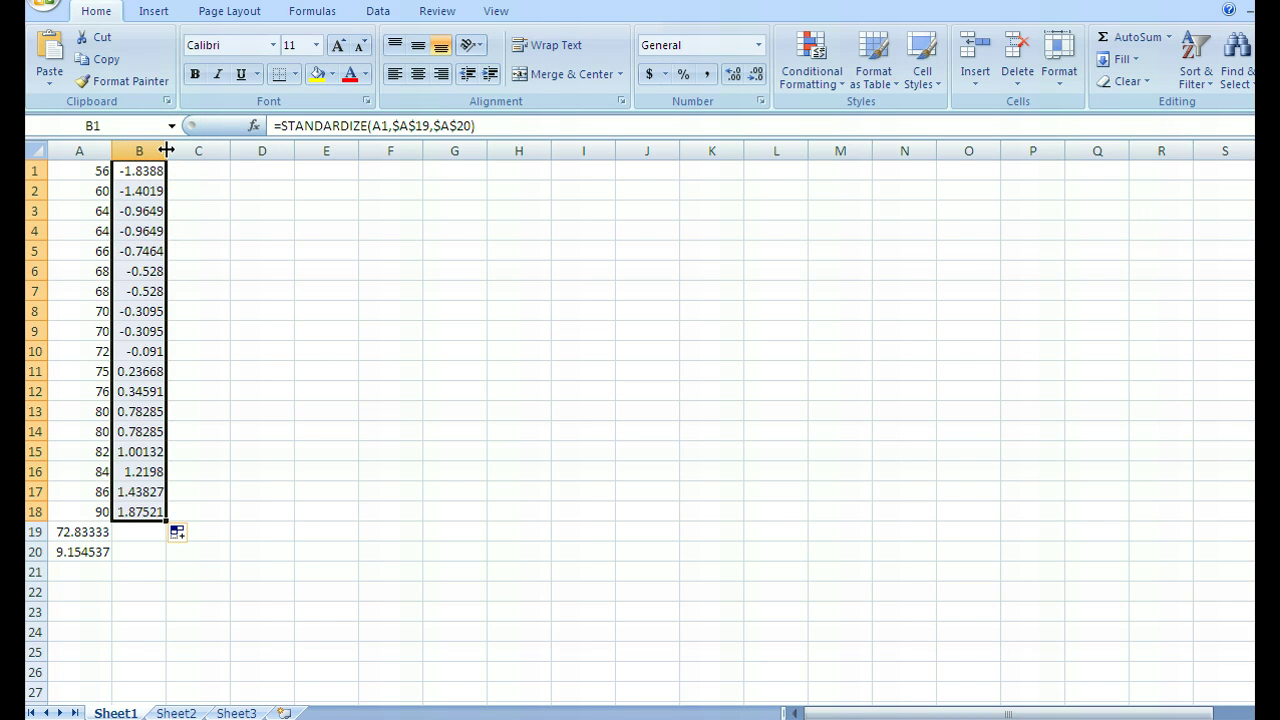
Adjust the width of column B so it is slightly wider and shows six decimal places.
left_click_drag(166, 150, 247, 160)
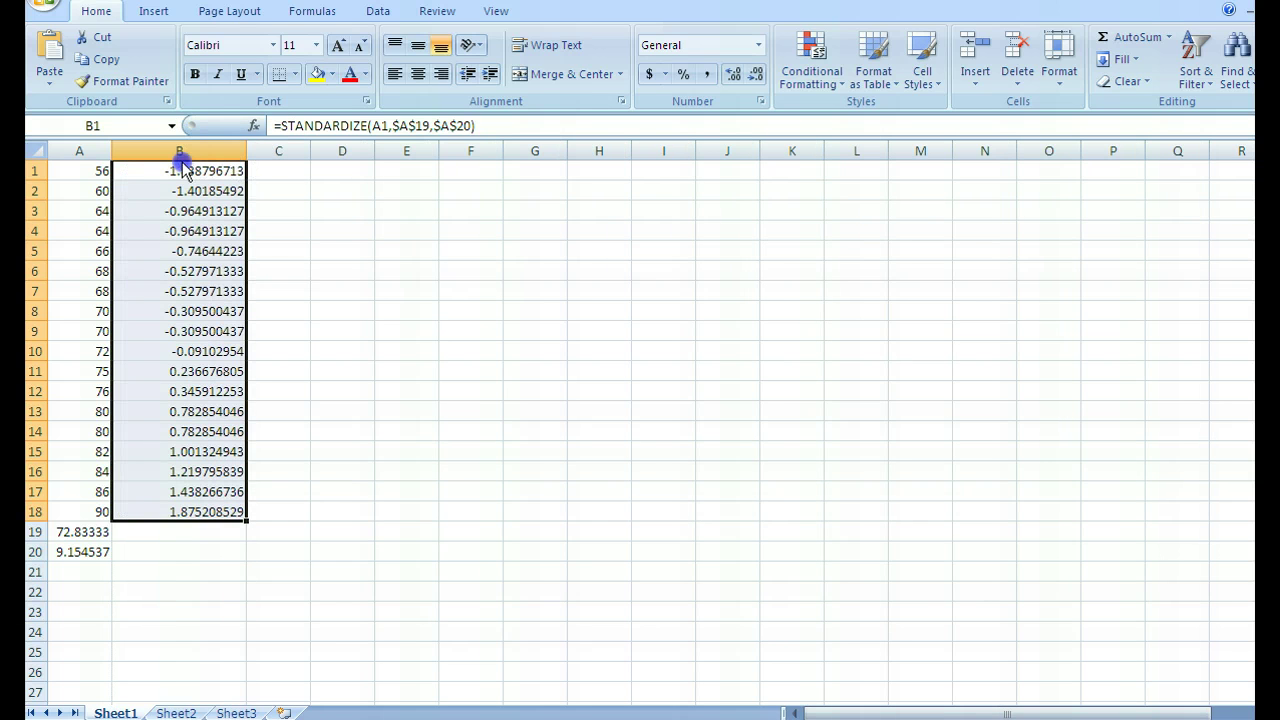
left_click_drag(246, 151, 169, 155)
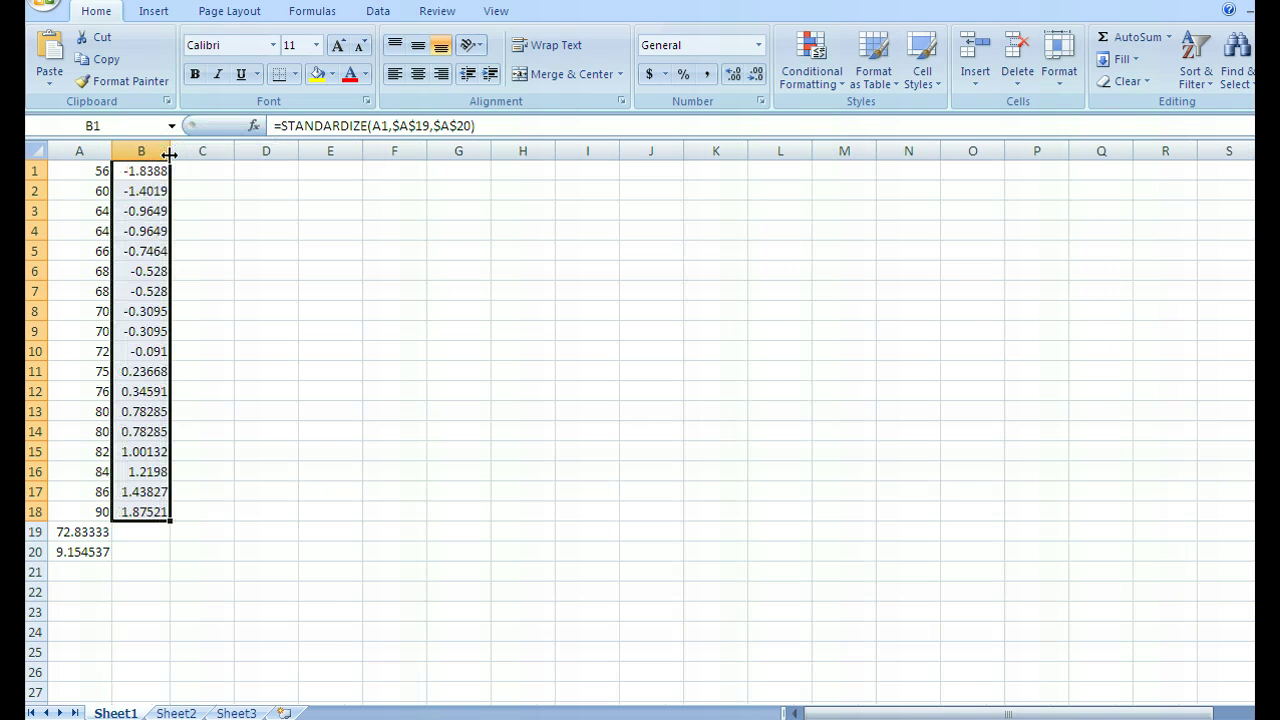
left_click_drag(170, 153, 173, 153)
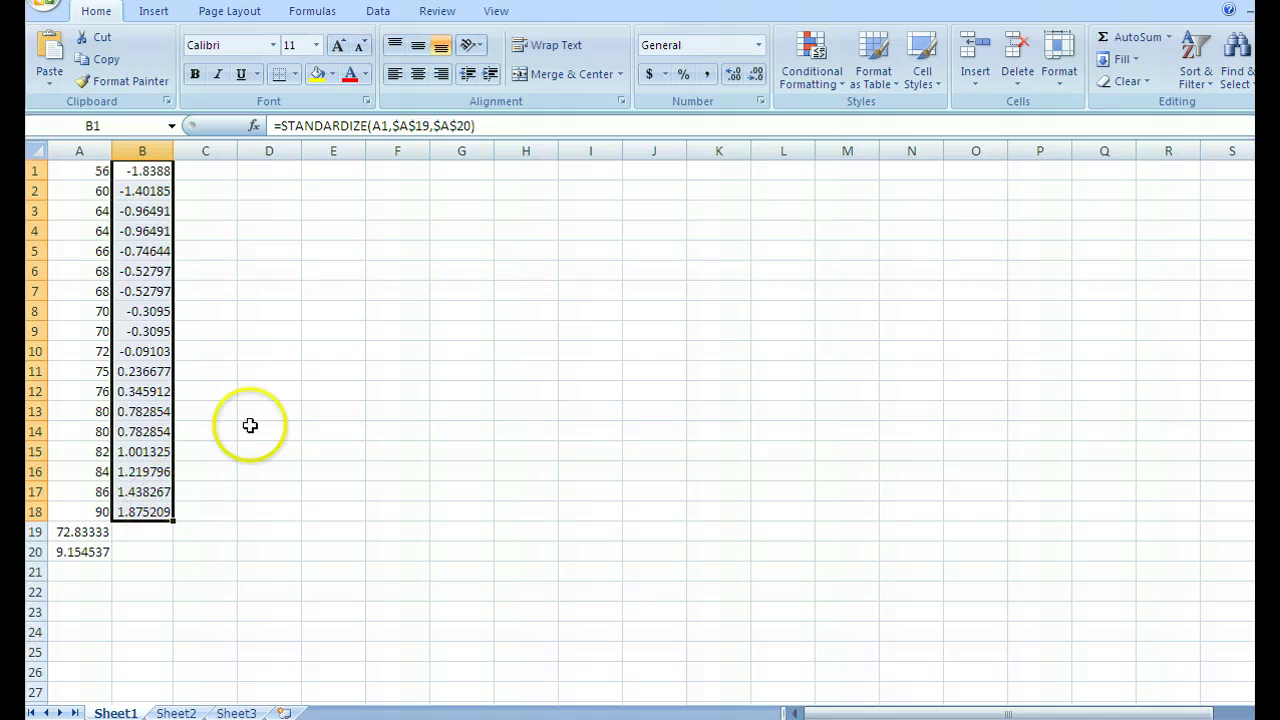
Place a copy of the scores from A1:A18 in D1:D18.
left_click(298, 245)
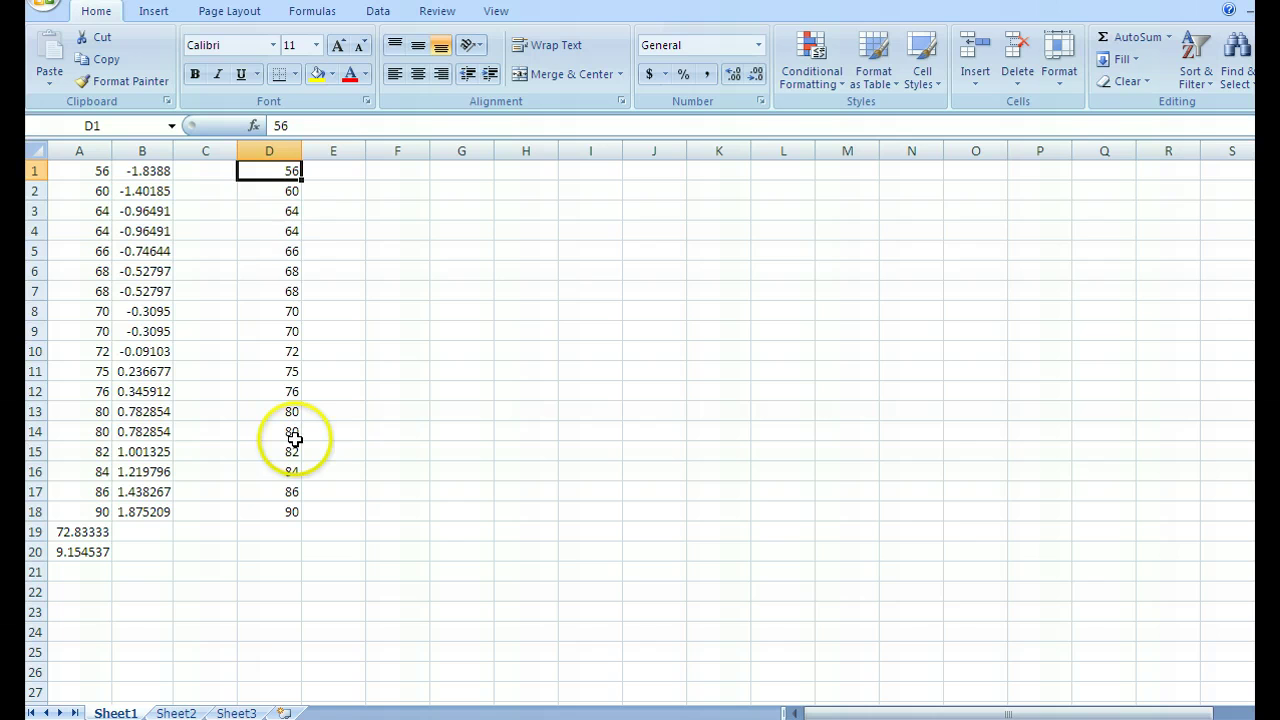
left_click(310, 250)
Calculate the average of D1:D18 in D19 and its population standard deviation in D20.
left_click_drag(277, 171, 281, 512)
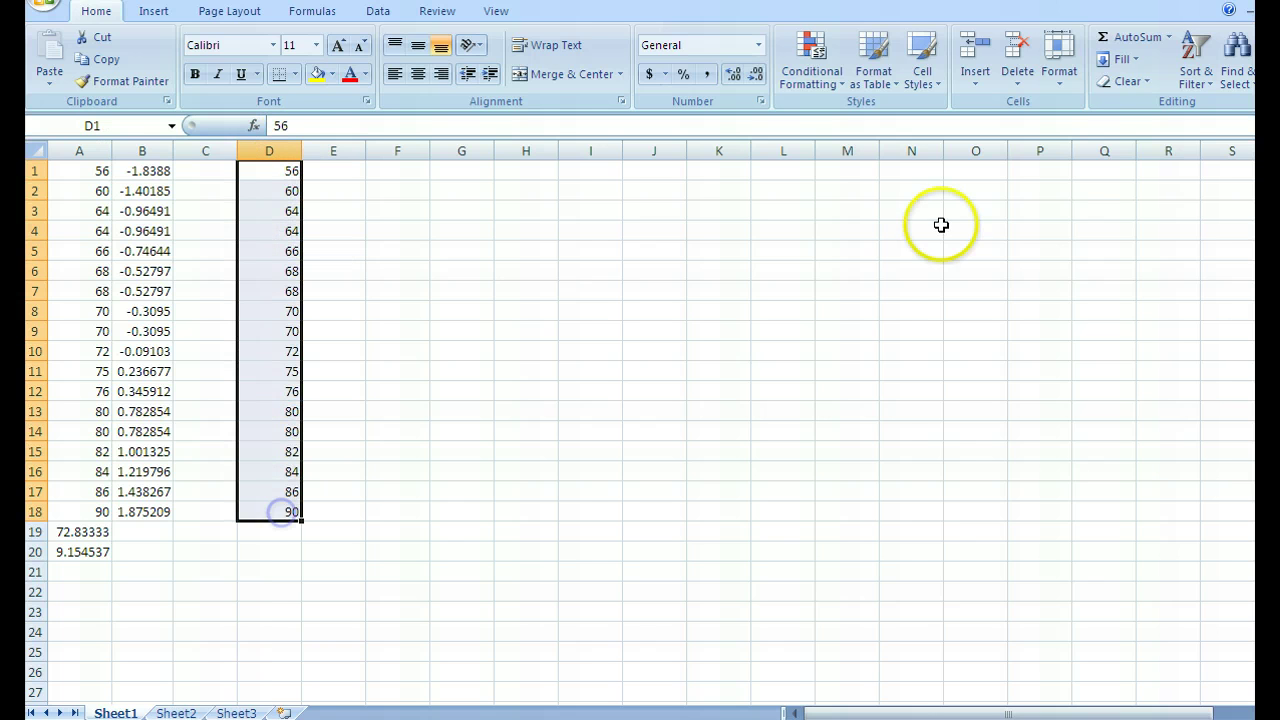
left_click(1172, 40)
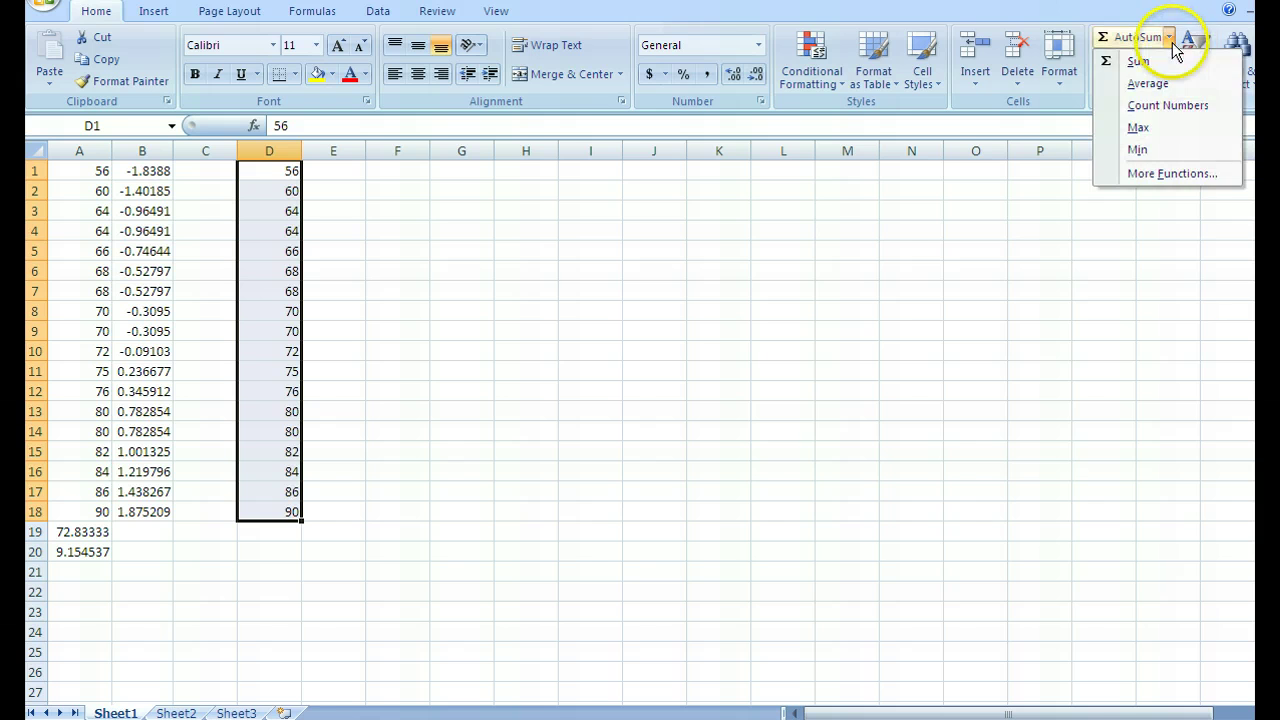
left_click(1158, 80)
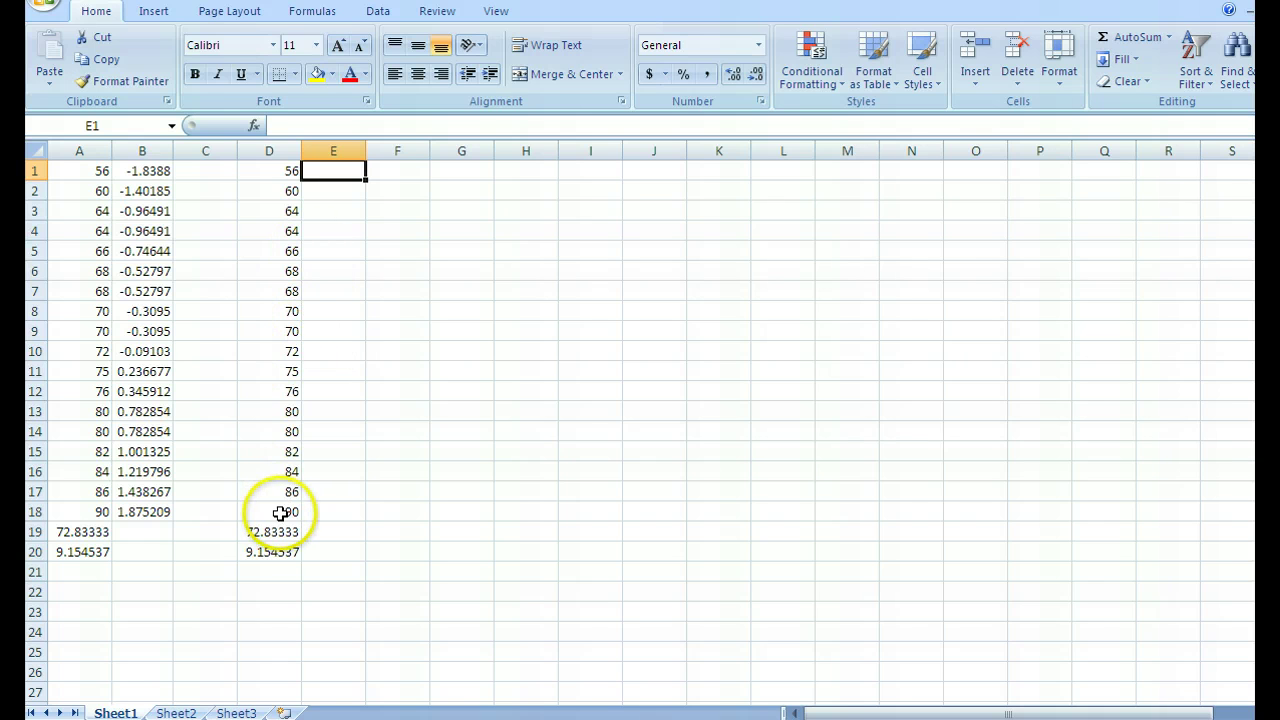
Enter the z-score formula =(D1-$D$19)/$D$20 in E1, with absolute references to the mean and standard deviation.
left_click(148, 170)
left_click(334, 173)
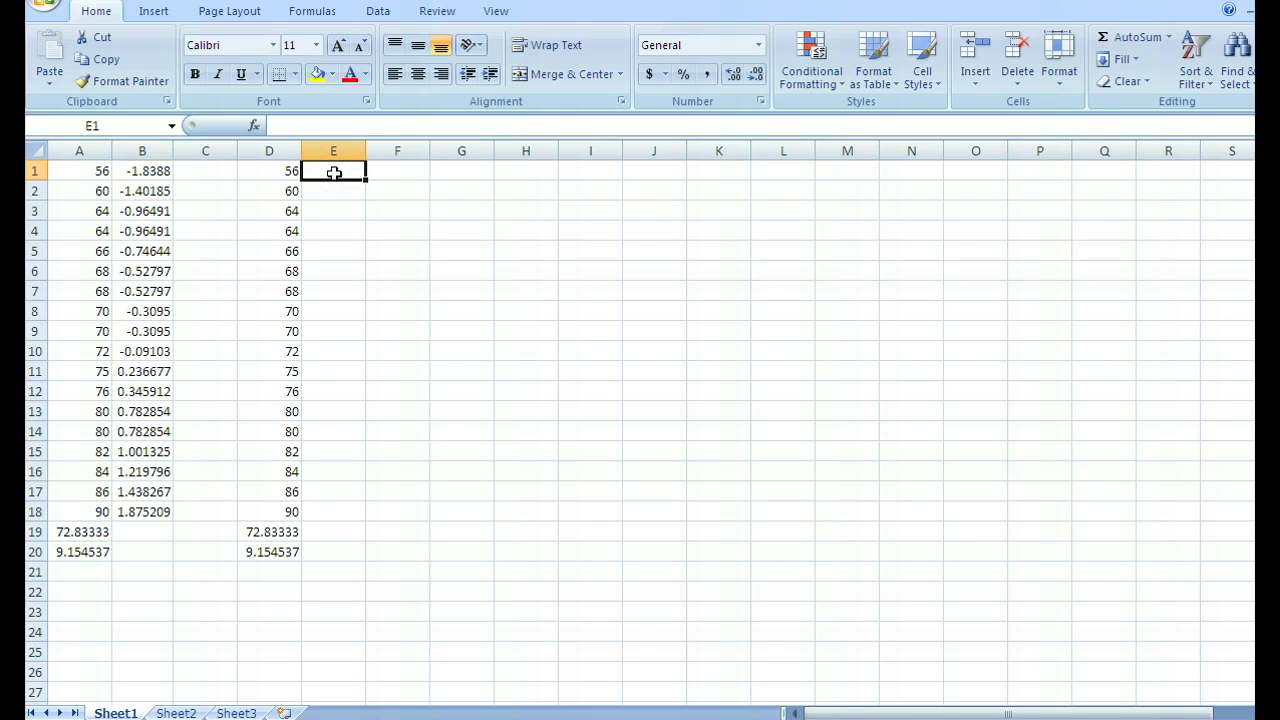
type("=")
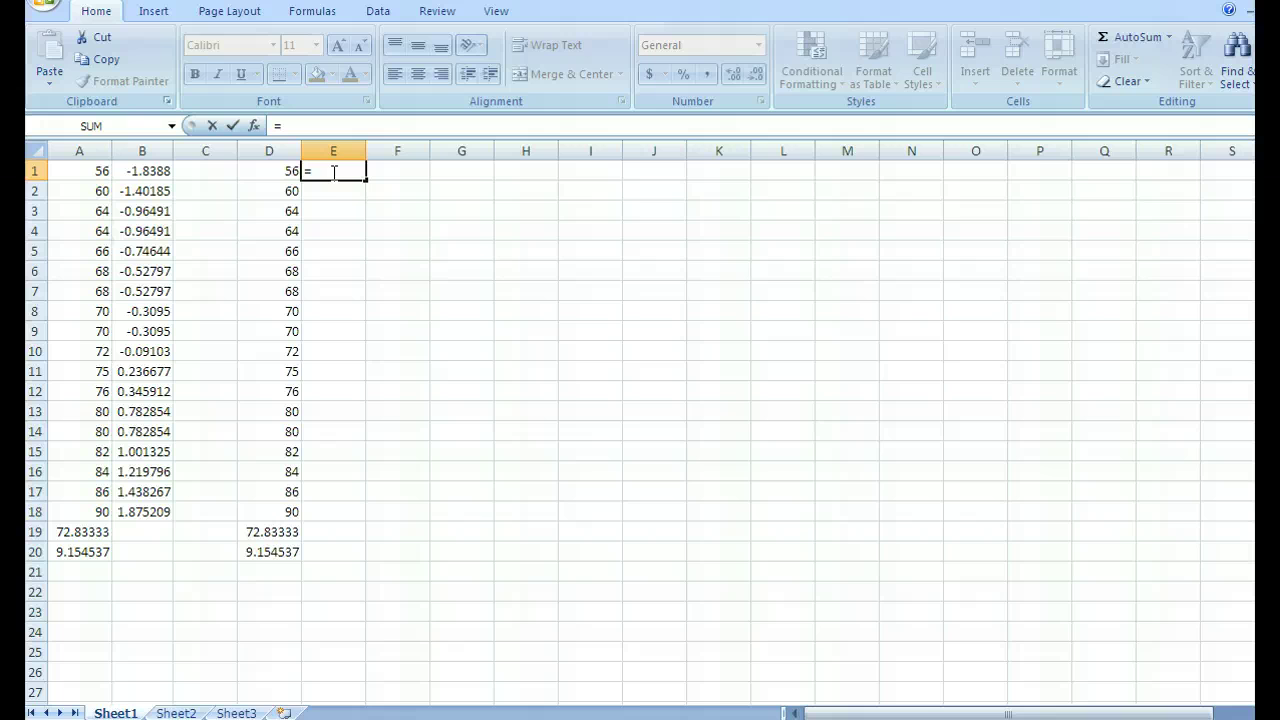
type("(")
left_click(281, 177)
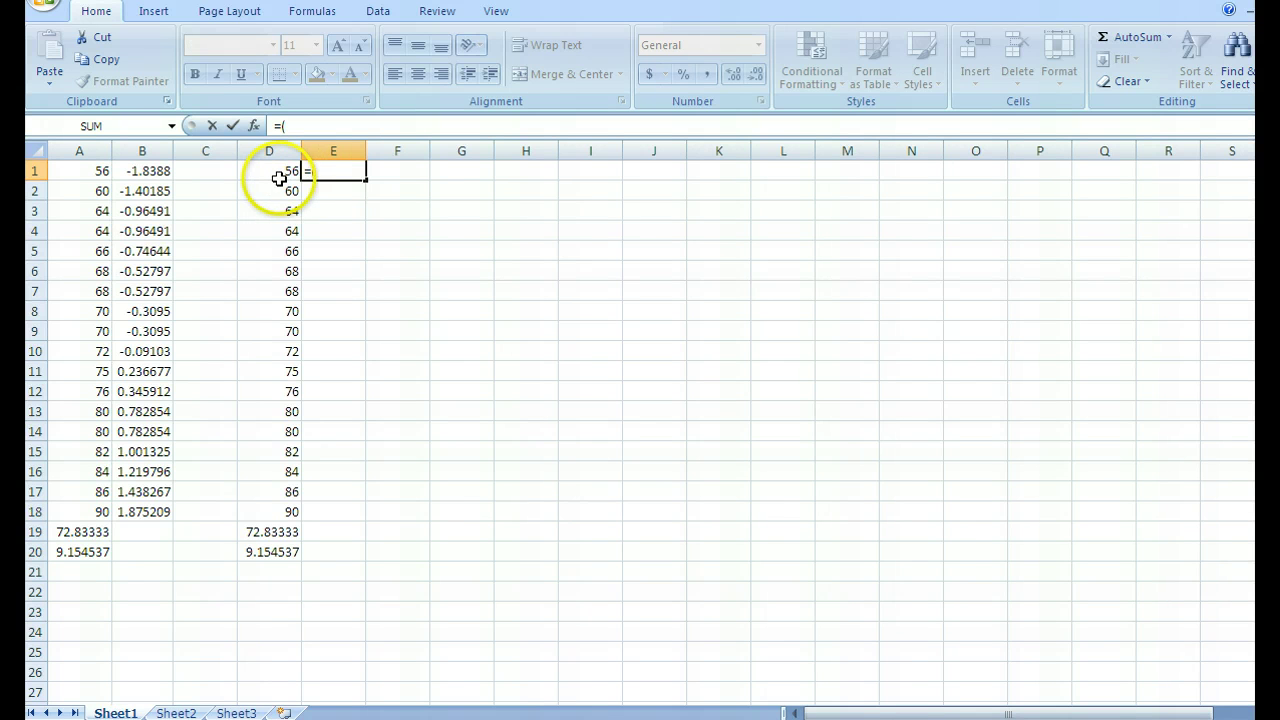
left_click(268, 172)
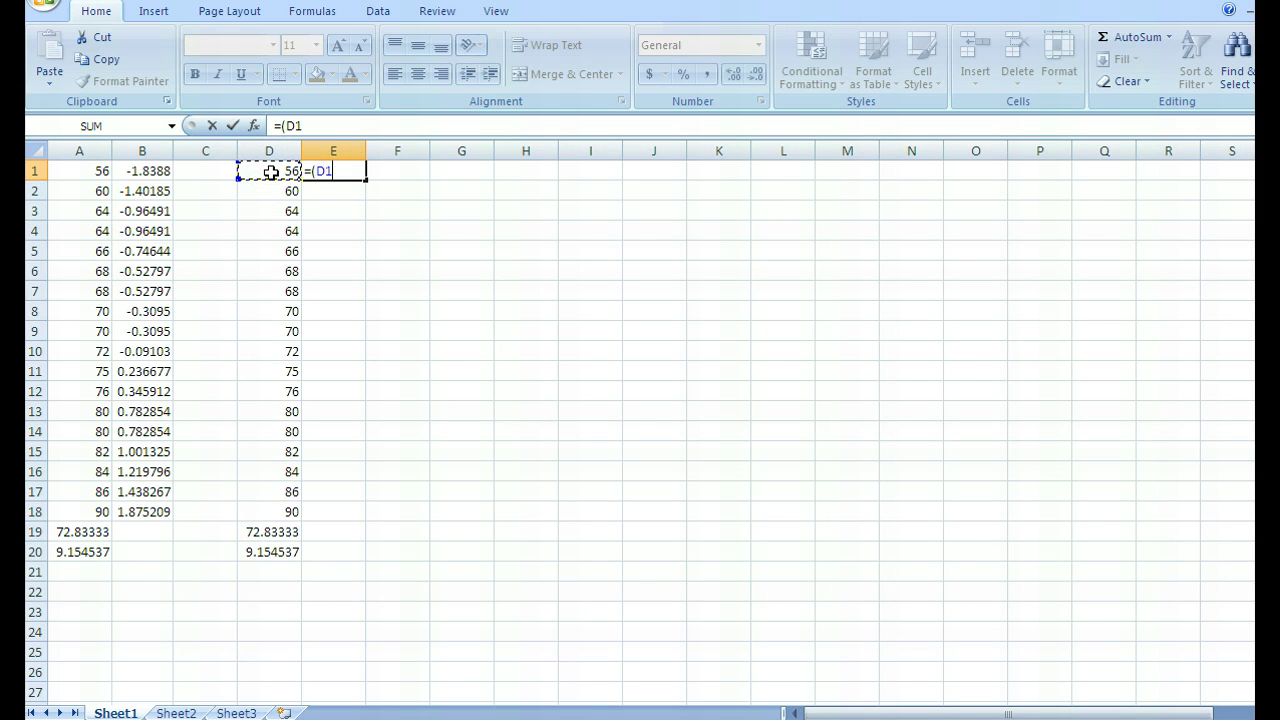
left_click(268, 533)
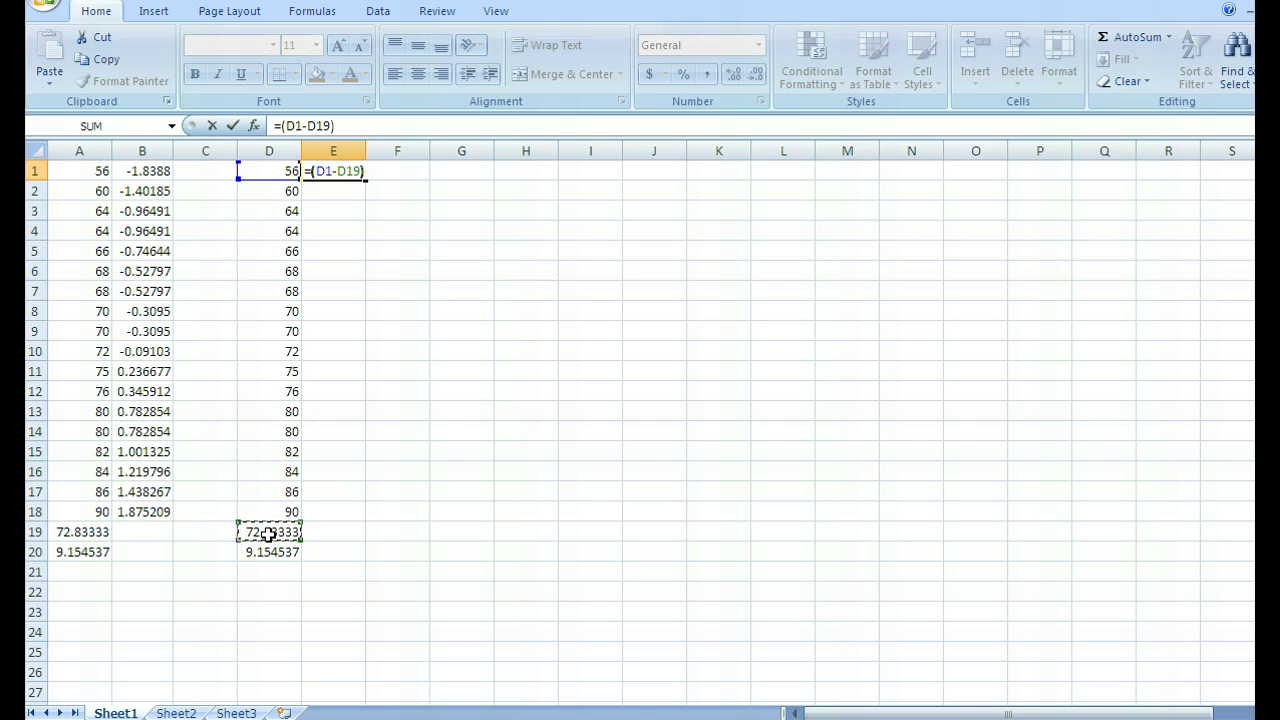
left_click(268, 552)
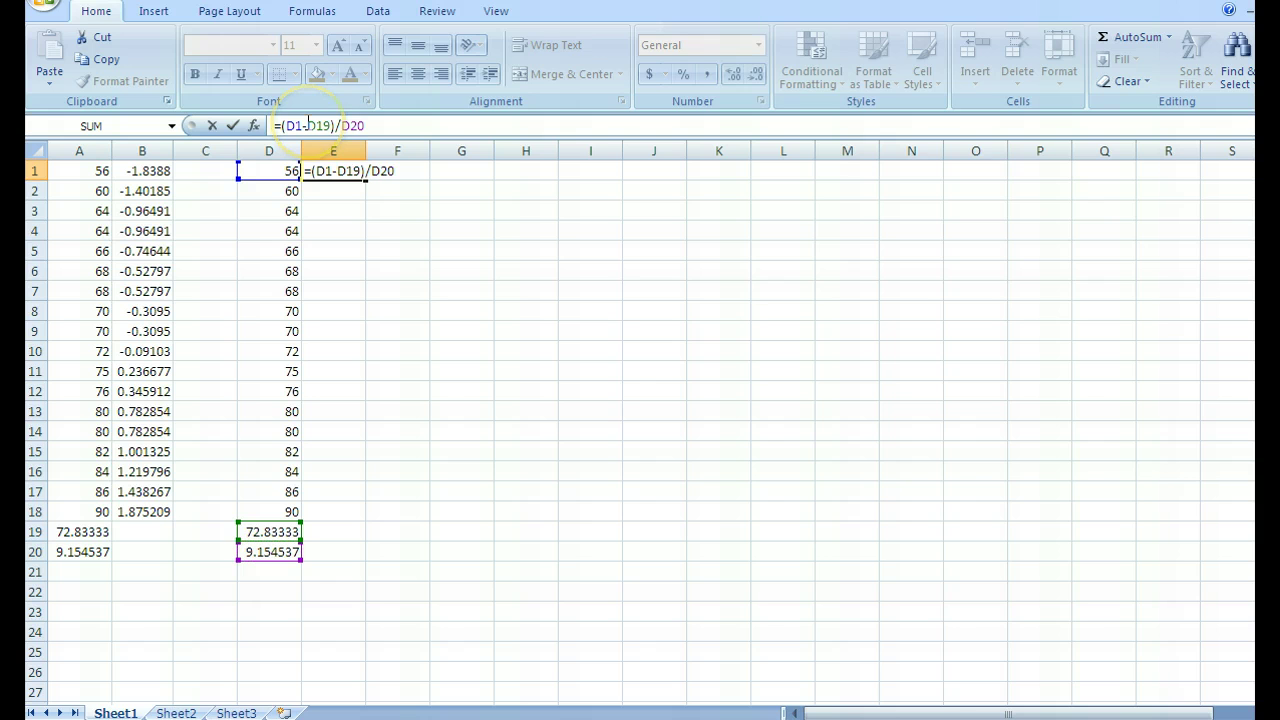
type("$D$")
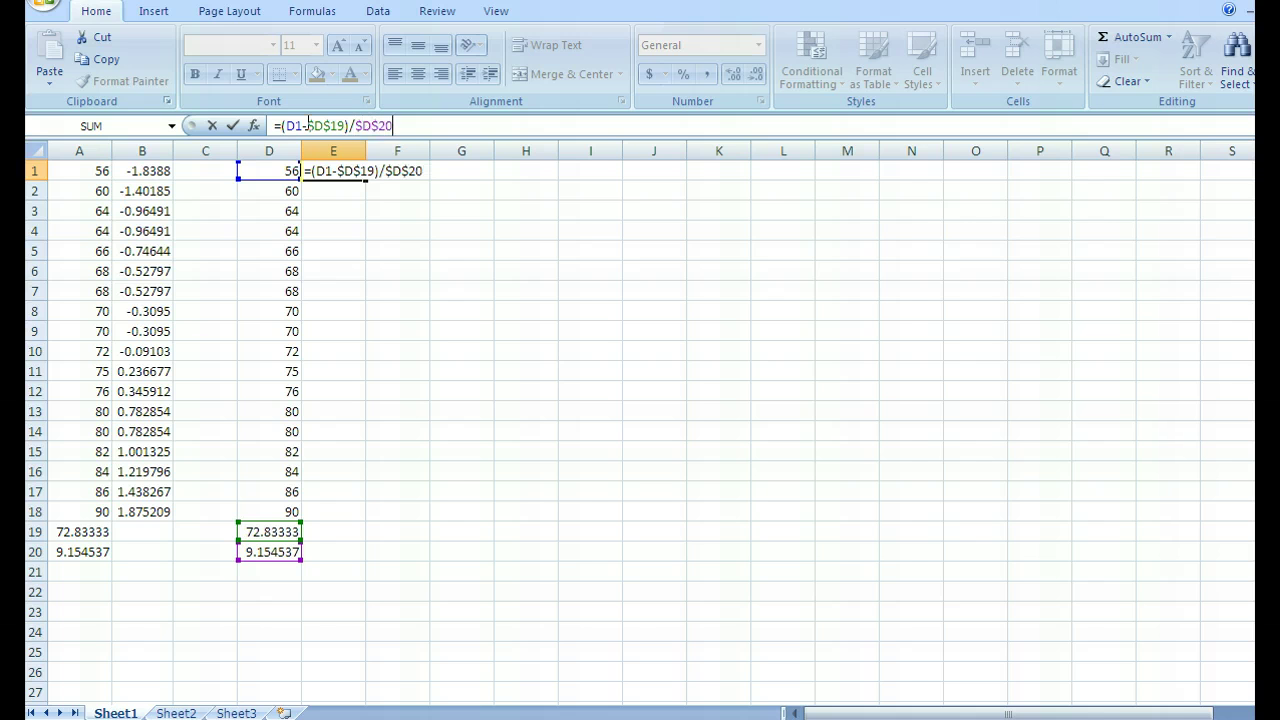
key("Return")
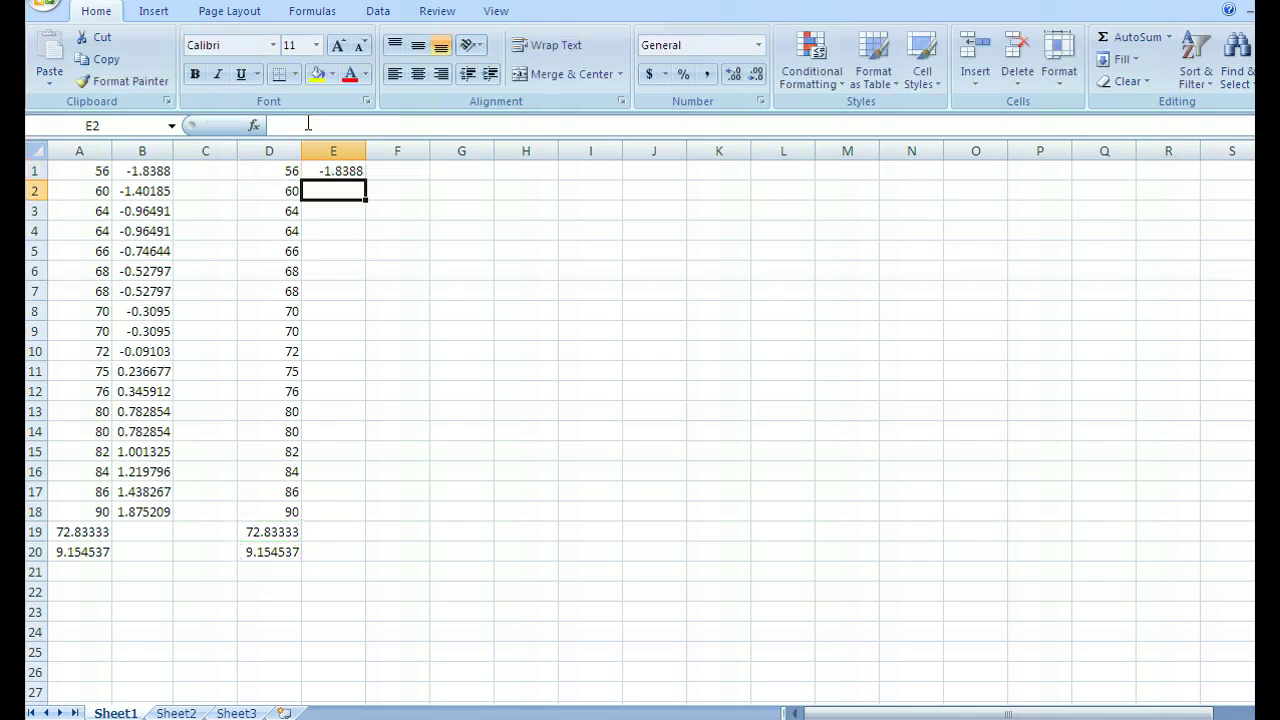
Fill the z-score formula from E1 down through E18 and check the STANDARDIZE formulas in B1 and B2.
left_click(347, 172)
left_click_drag(365, 177, 360, 516)
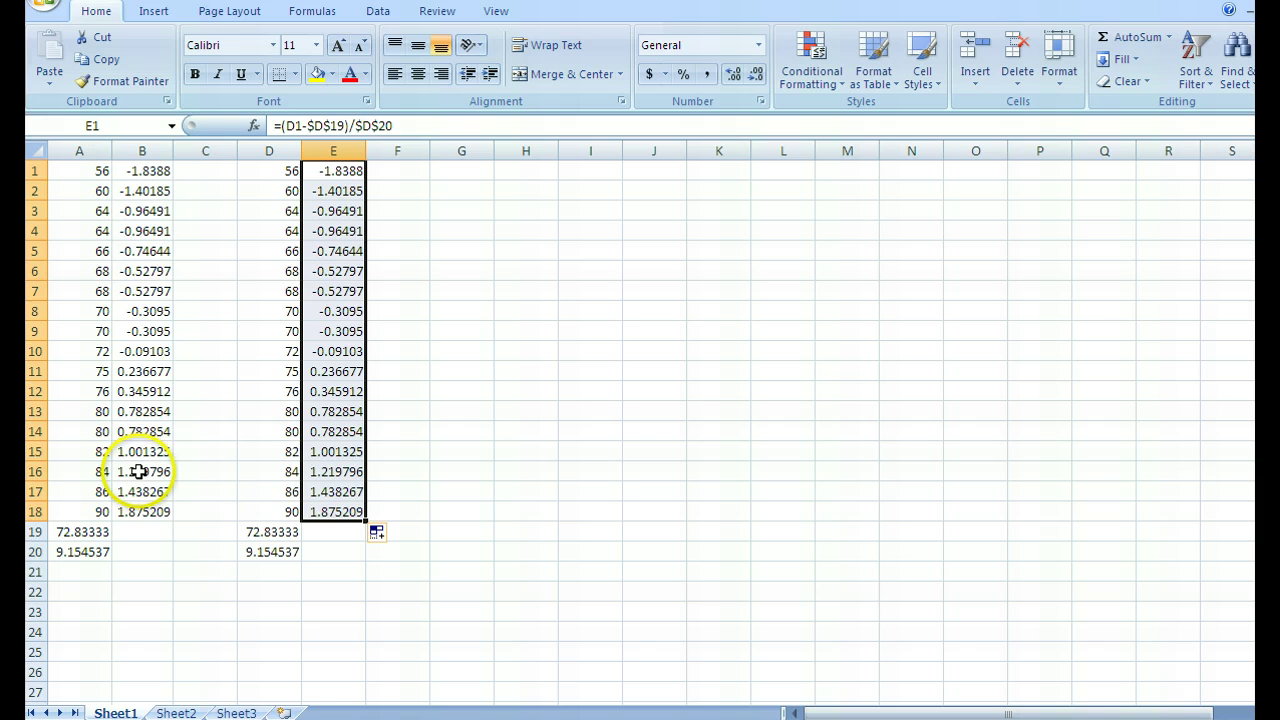
left_click(146, 171)
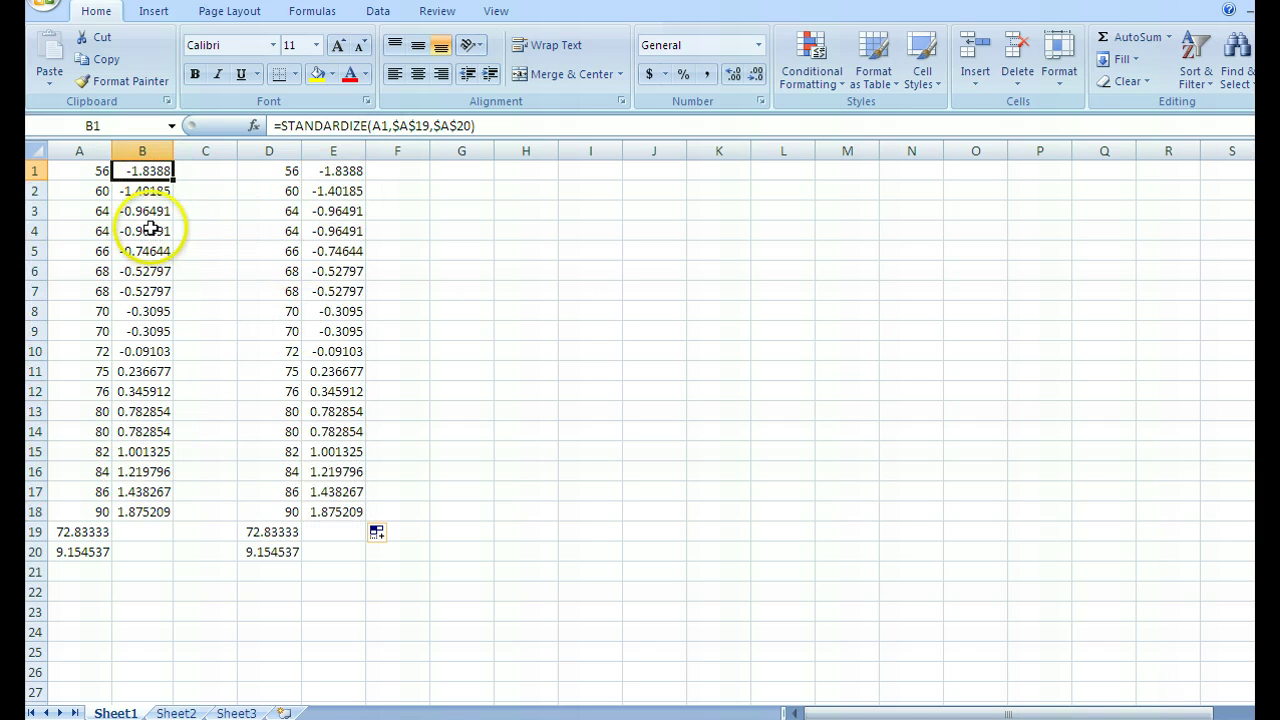
left_click(150, 196)
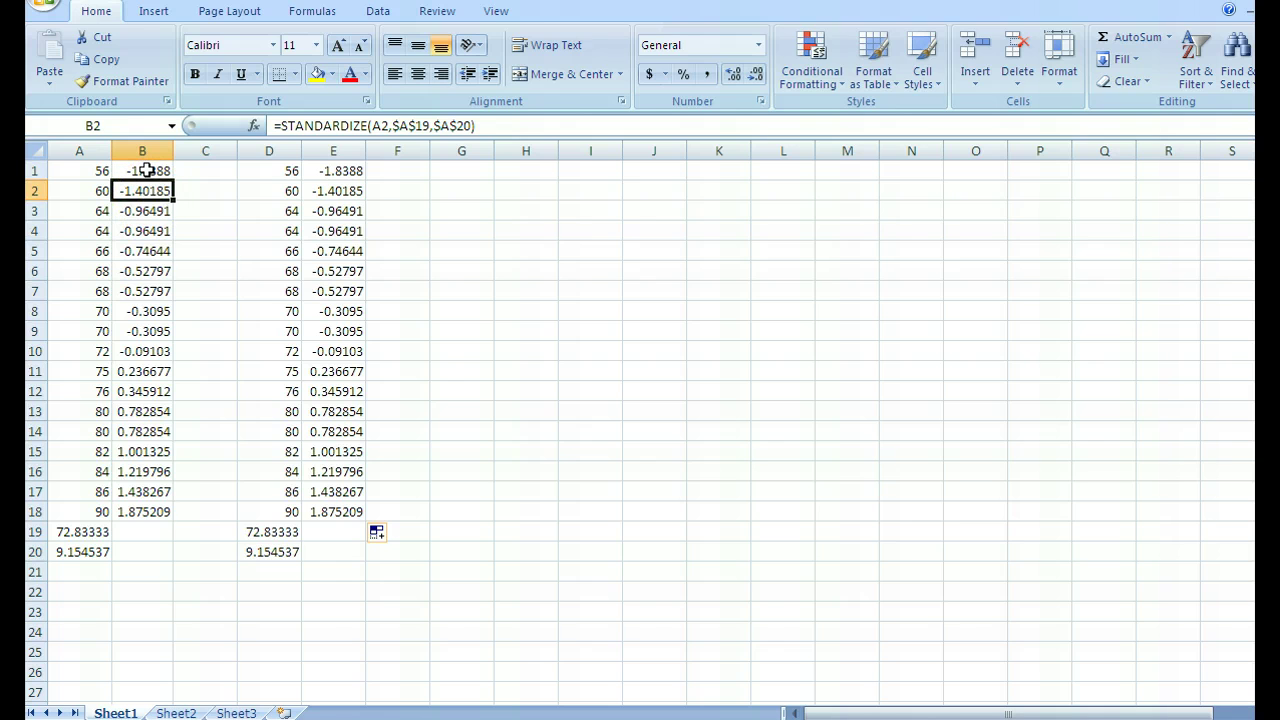
Calculate the average of the z-scores B1:B18 in B19 and make column B slightly narrower.
left_click(146, 170)
left_click_drag(143, 171, 139, 511)
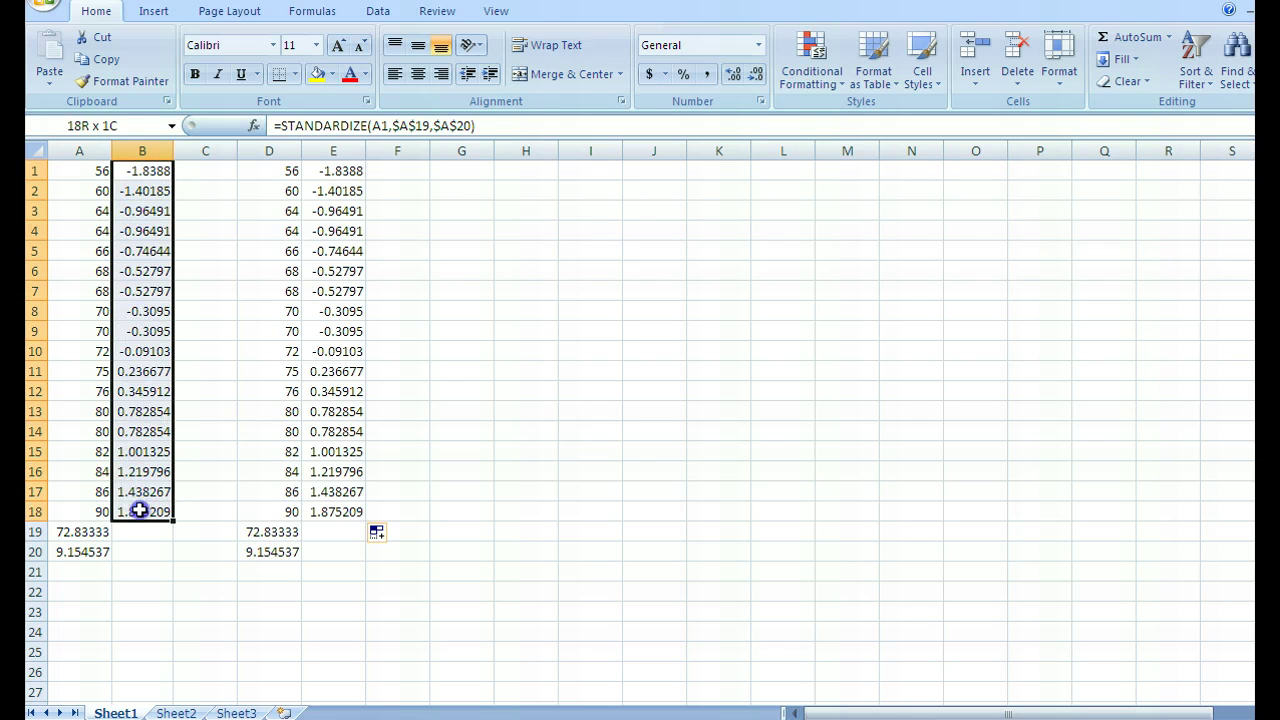
left_click(1178, 40)
left_click(1140, 80)
left_click(138, 548)
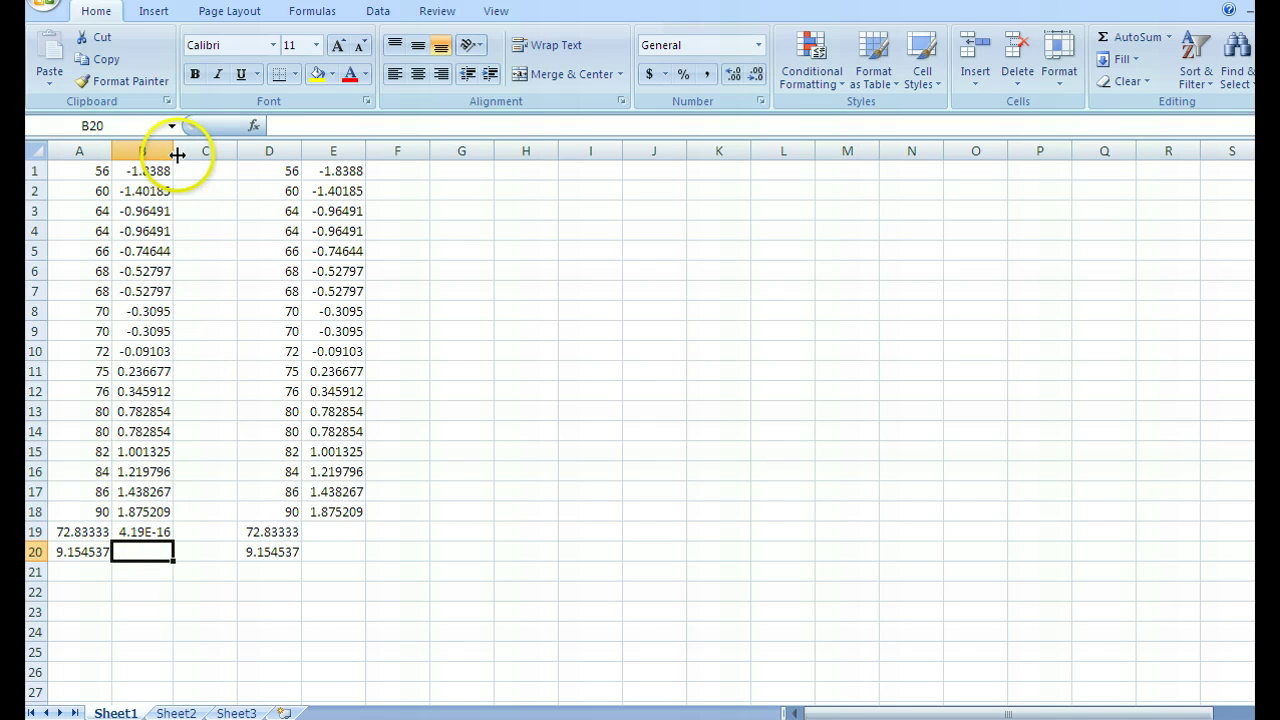
mouse_move(177, 154)
left_mouse_down()
mouse_move(153, 152)
mouse_move(169, 151)
left_mouse_up()
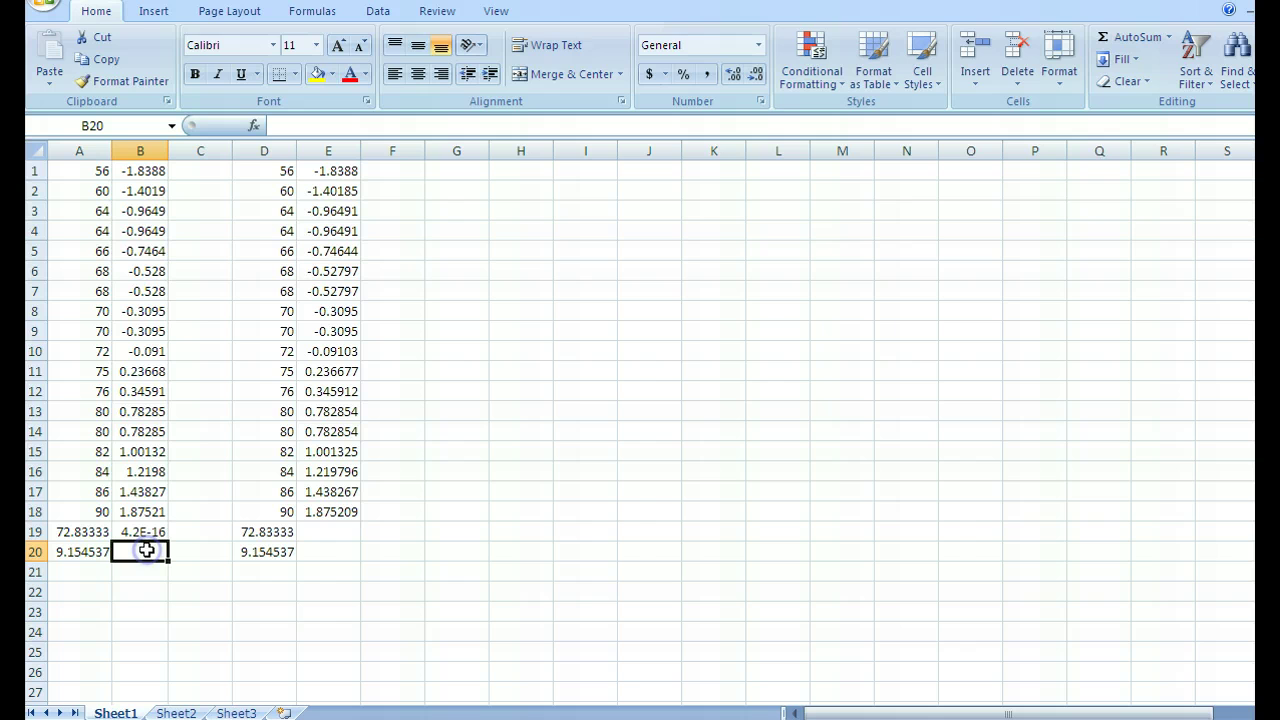
Calculate the population standard deviation of B1:B18 in B20 with the STDEVP function.
type("=")
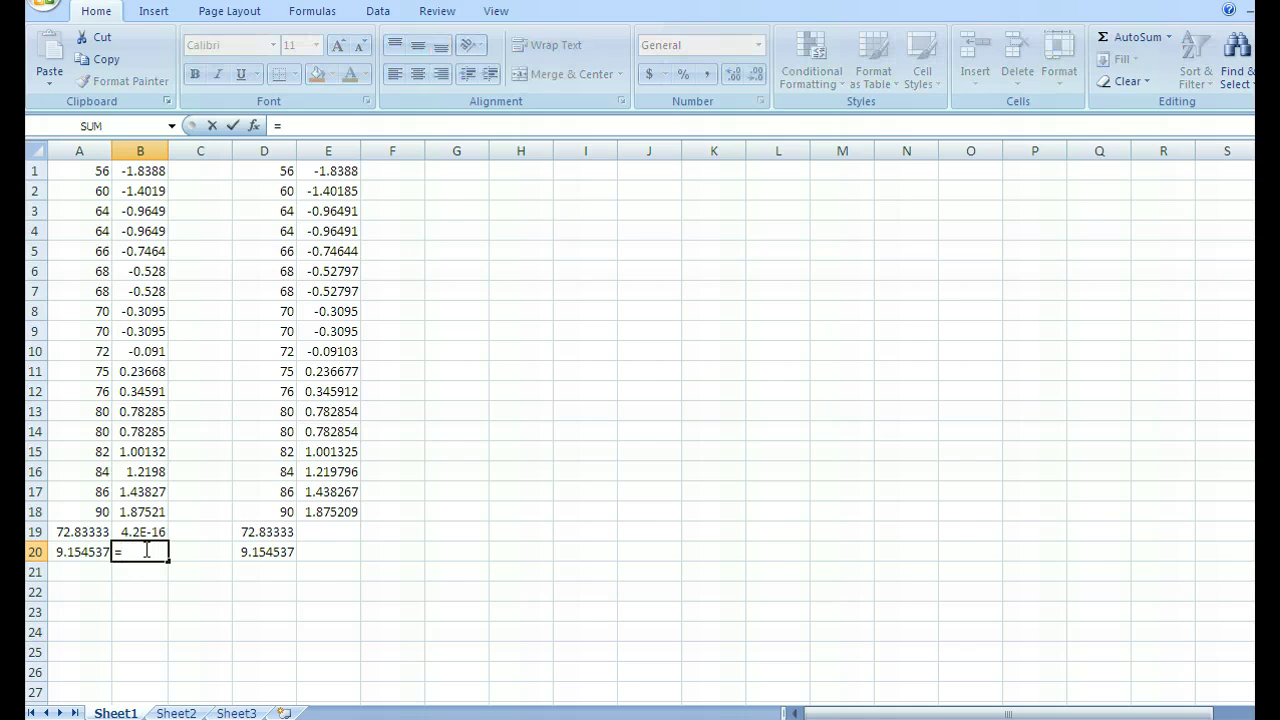
type("st")
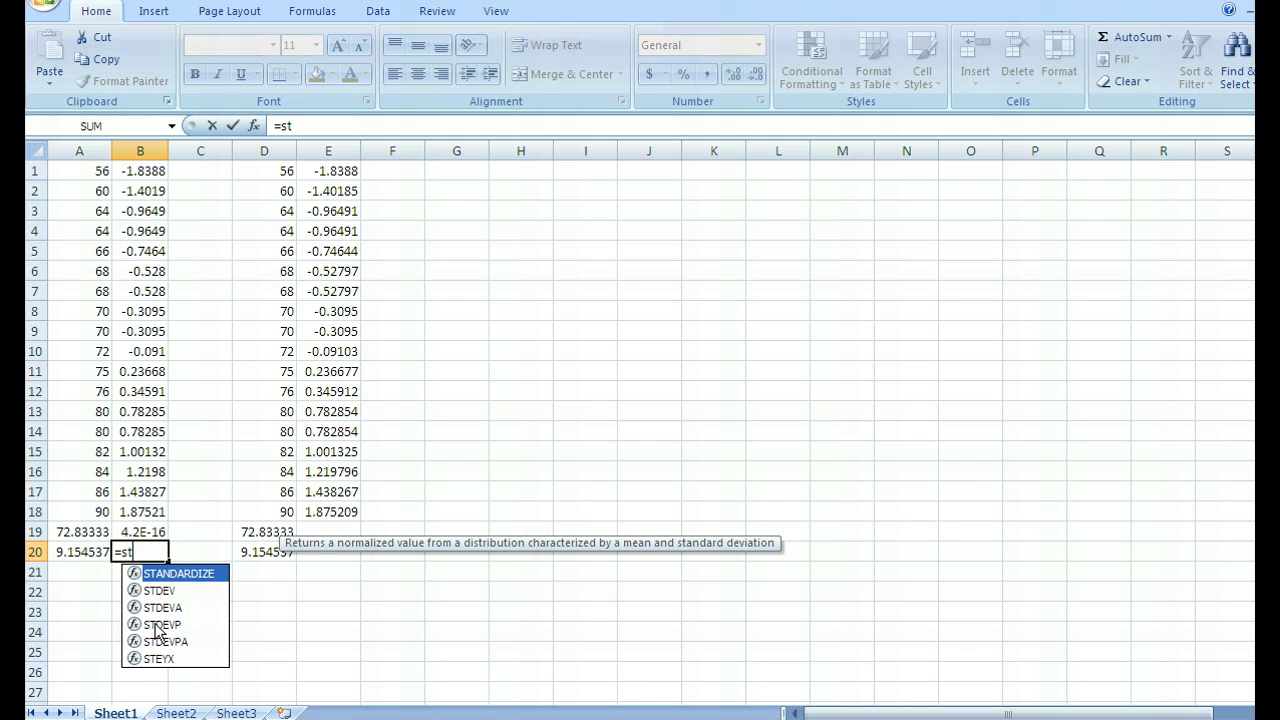
double_click(160, 624)
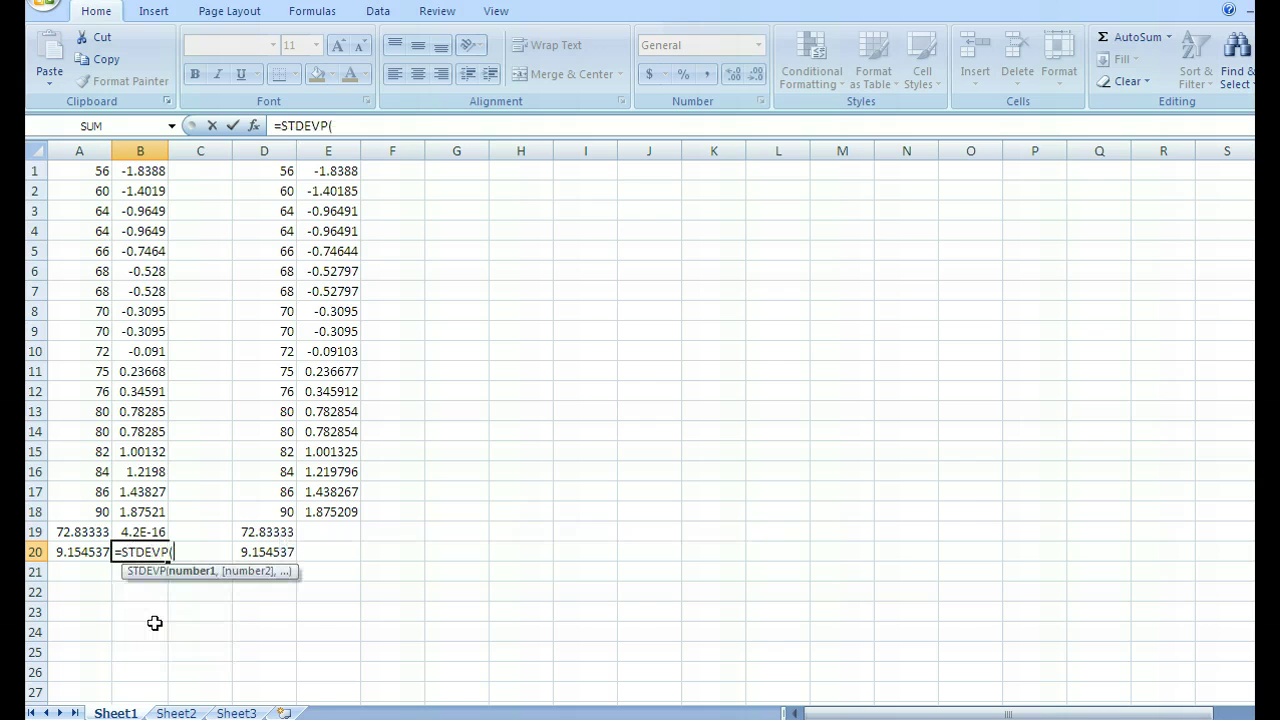
left_click_drag(140, 170, 150, 512)
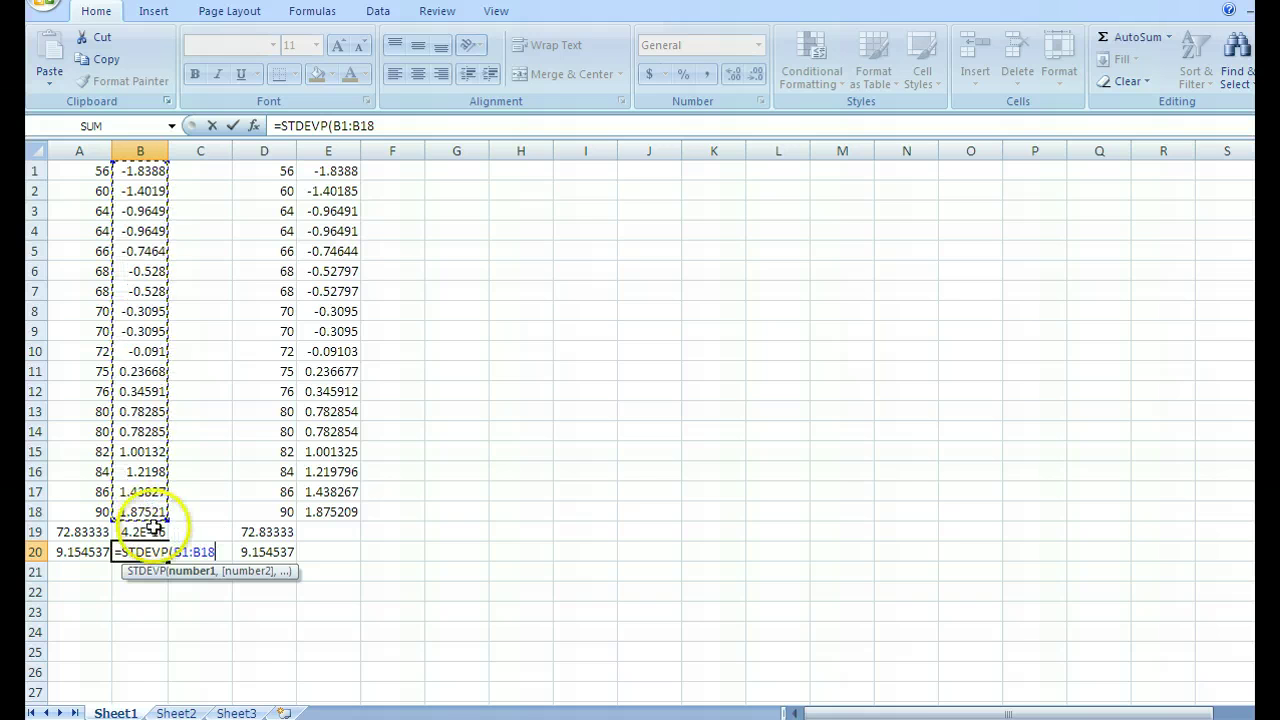
key("Return")
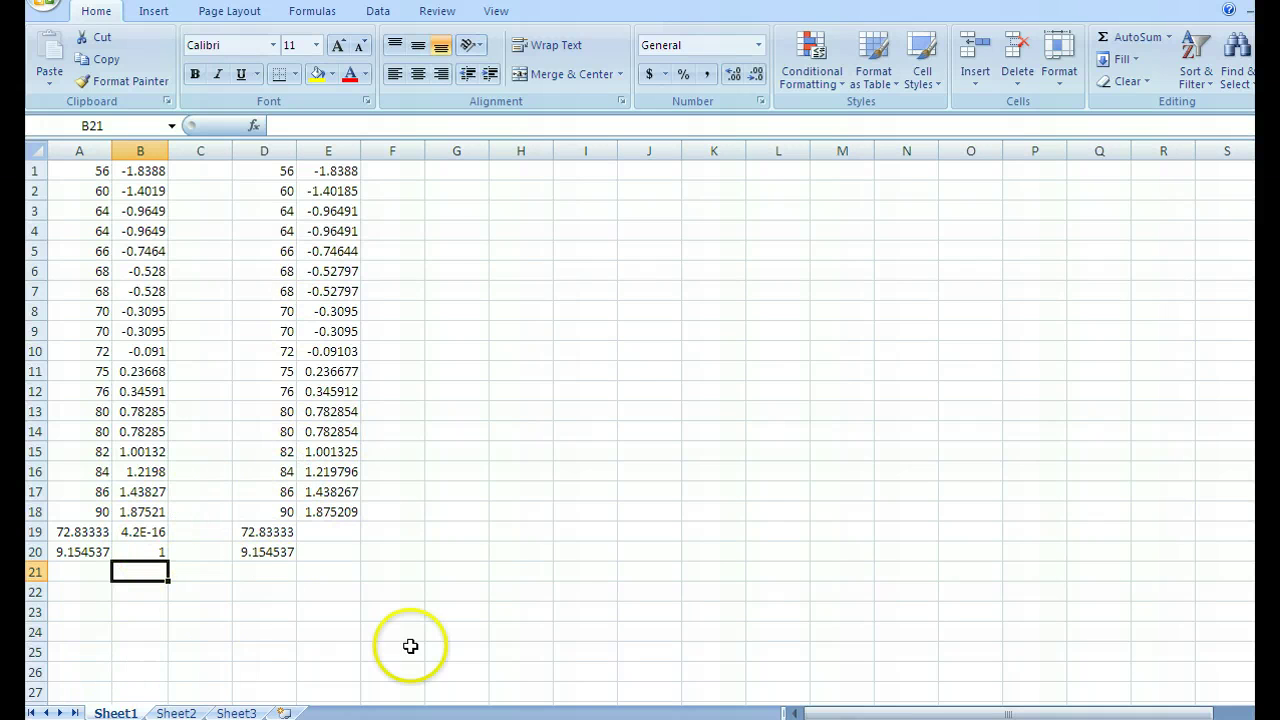
Switch to the TI-83 Plus in Wabbitemu, leave the list editor and run 1-Var Stats on the scores.
key("alt+Tab")
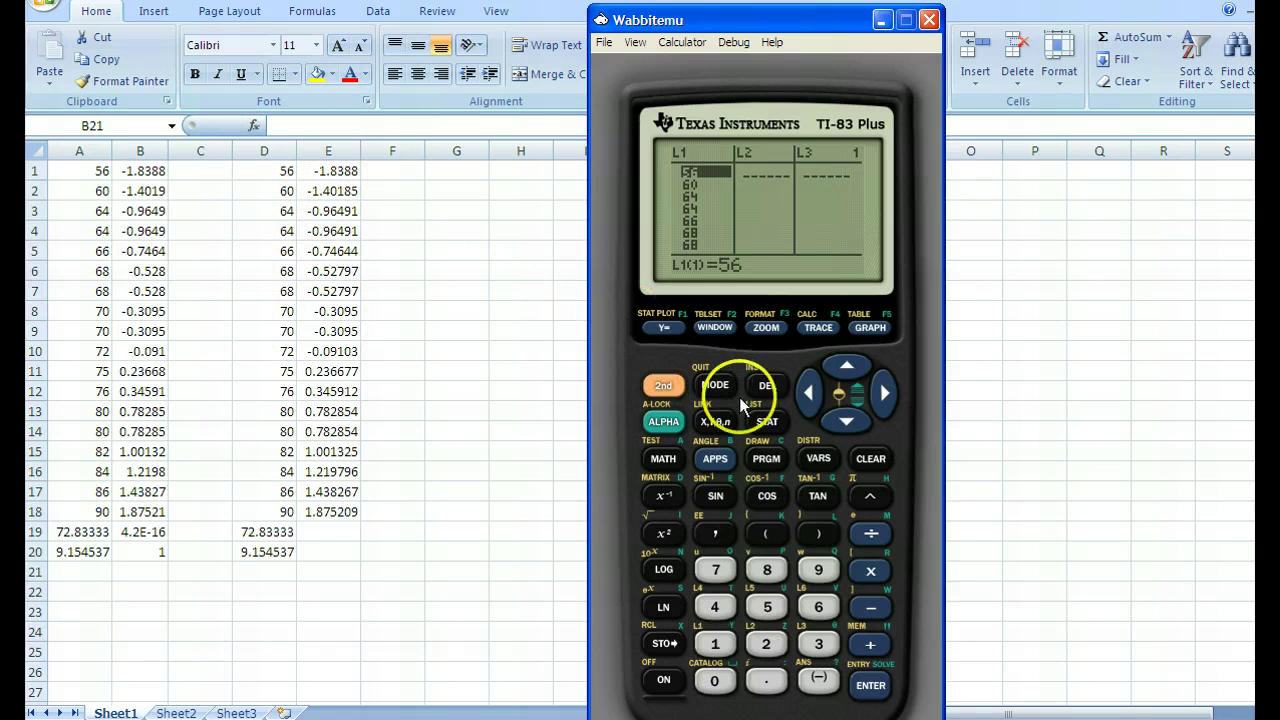
left_click(660, 385)
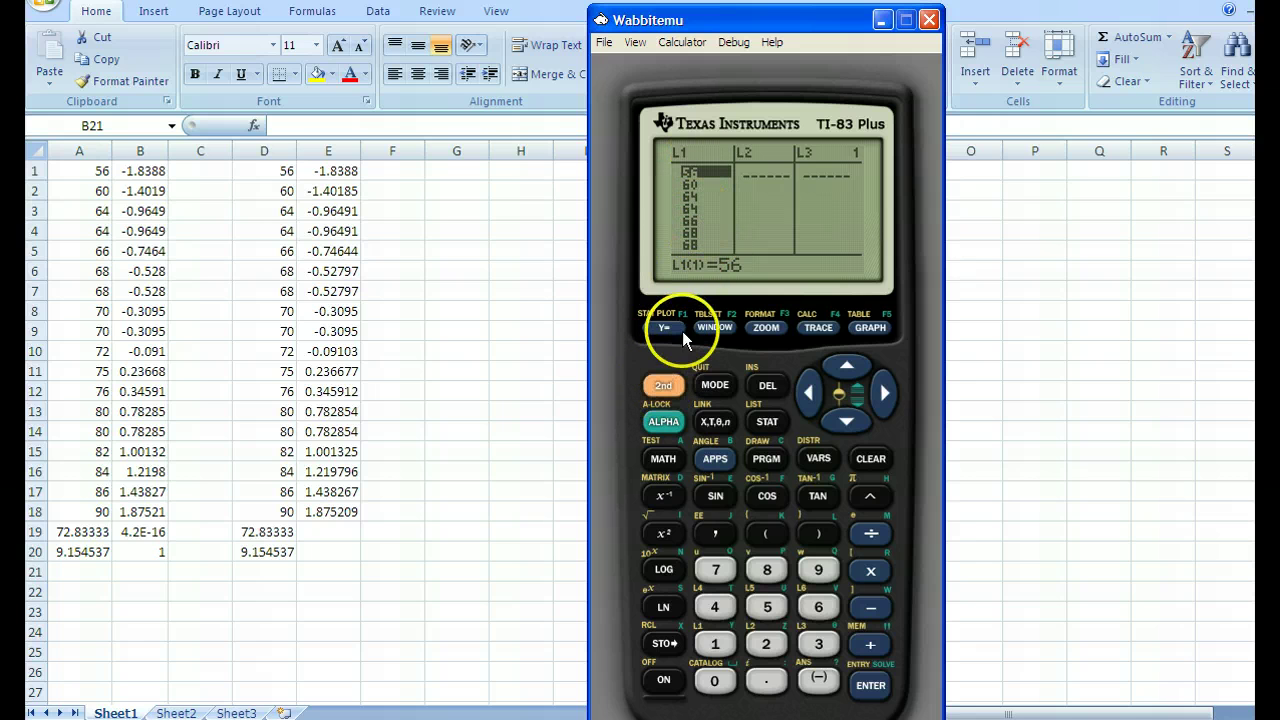
left_click(663, 388)
left_click(707, 386)
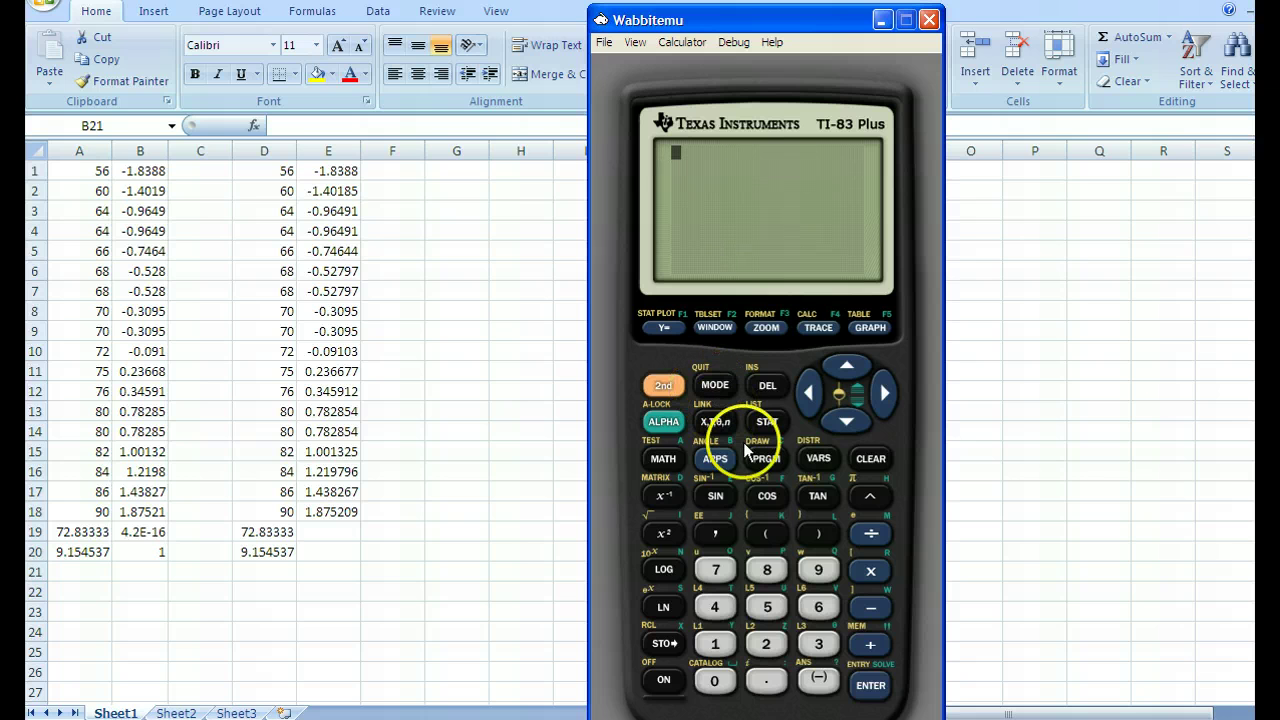
left_click(767, 425)
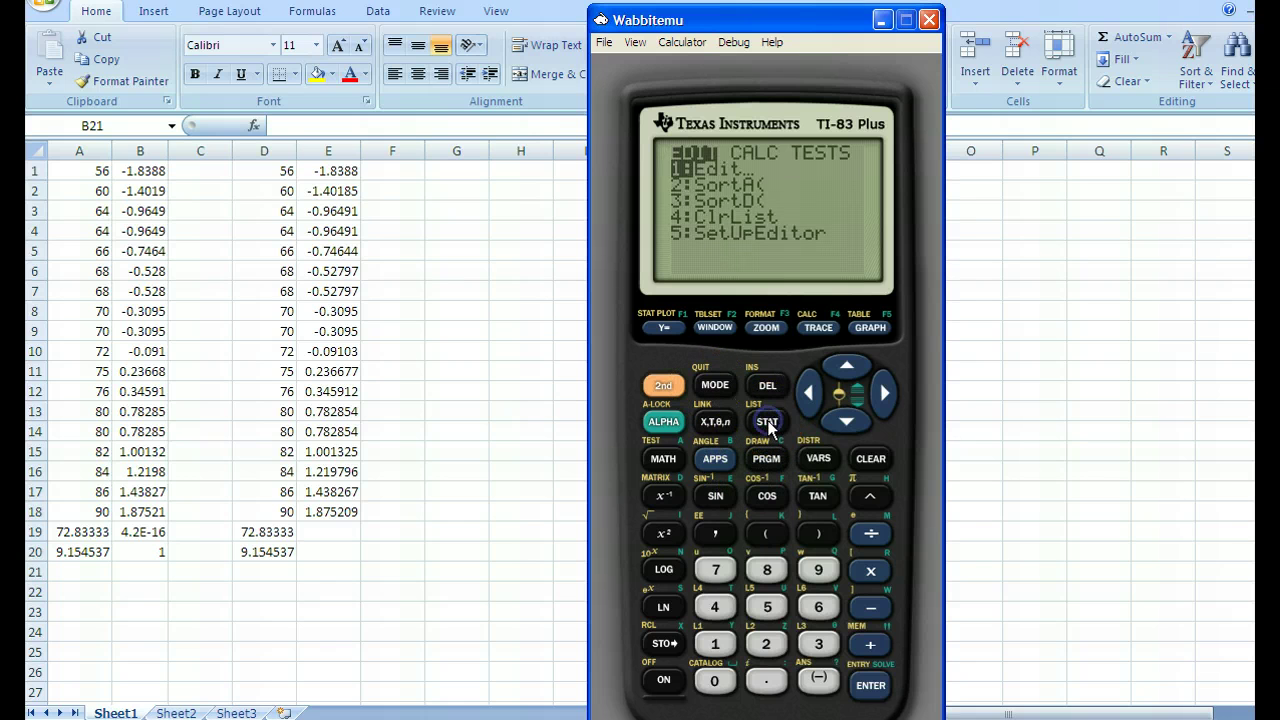
left_click(884, 393)
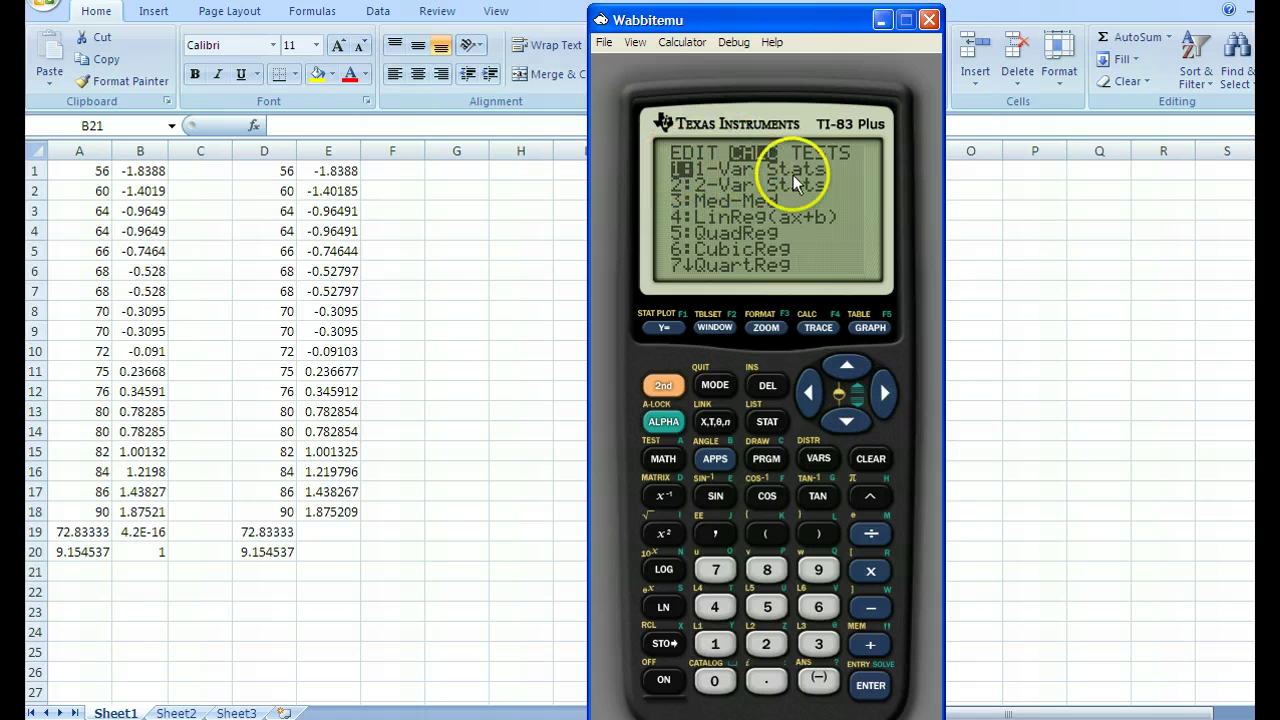
left_click(868, 686)
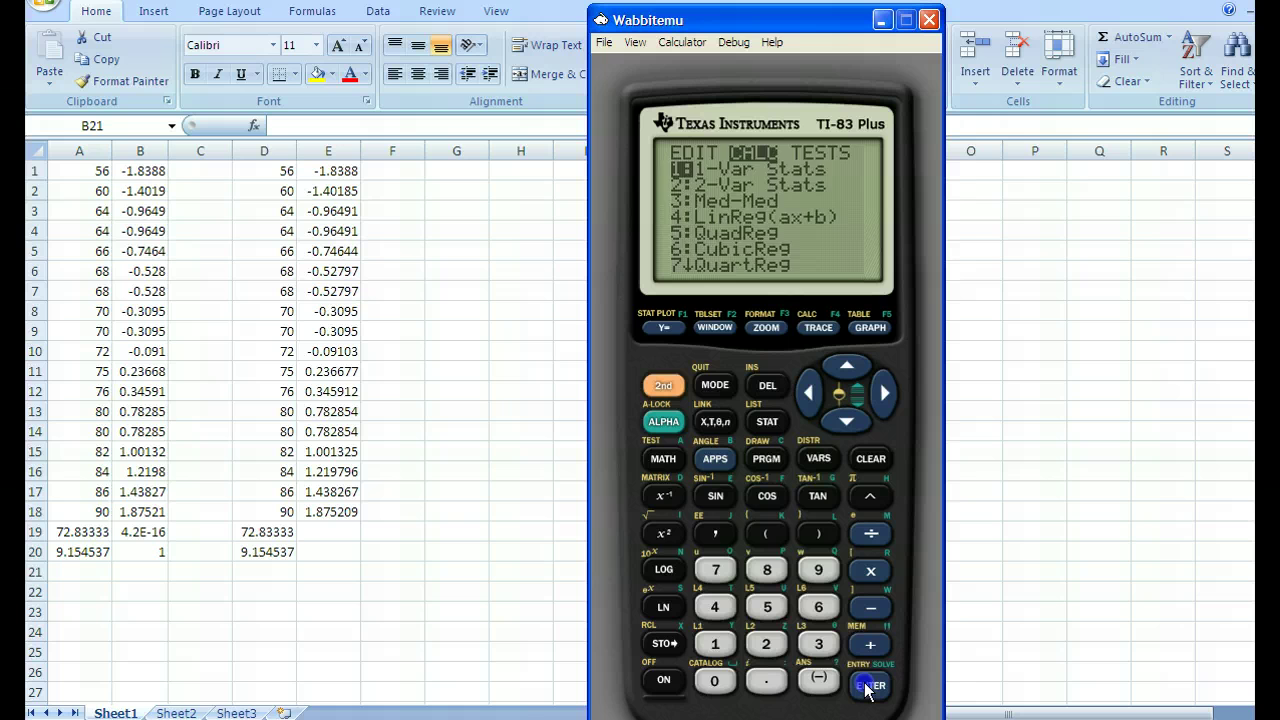
left_click(868, 686)
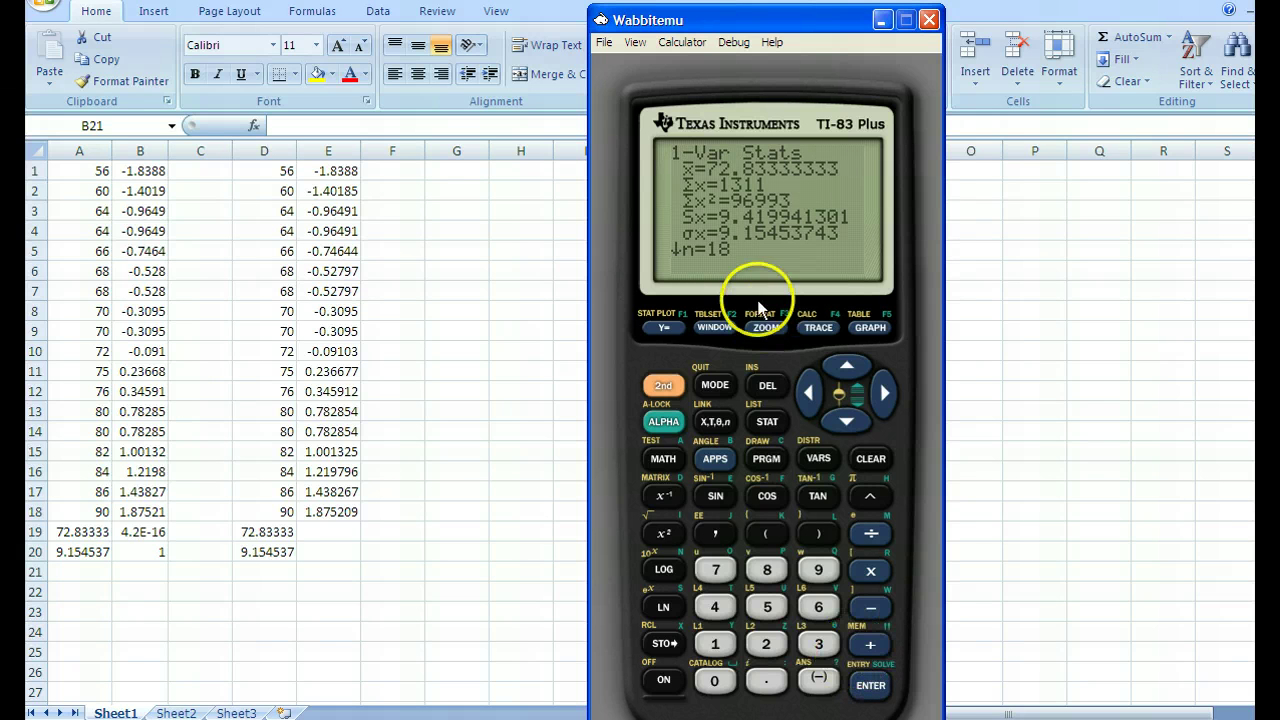
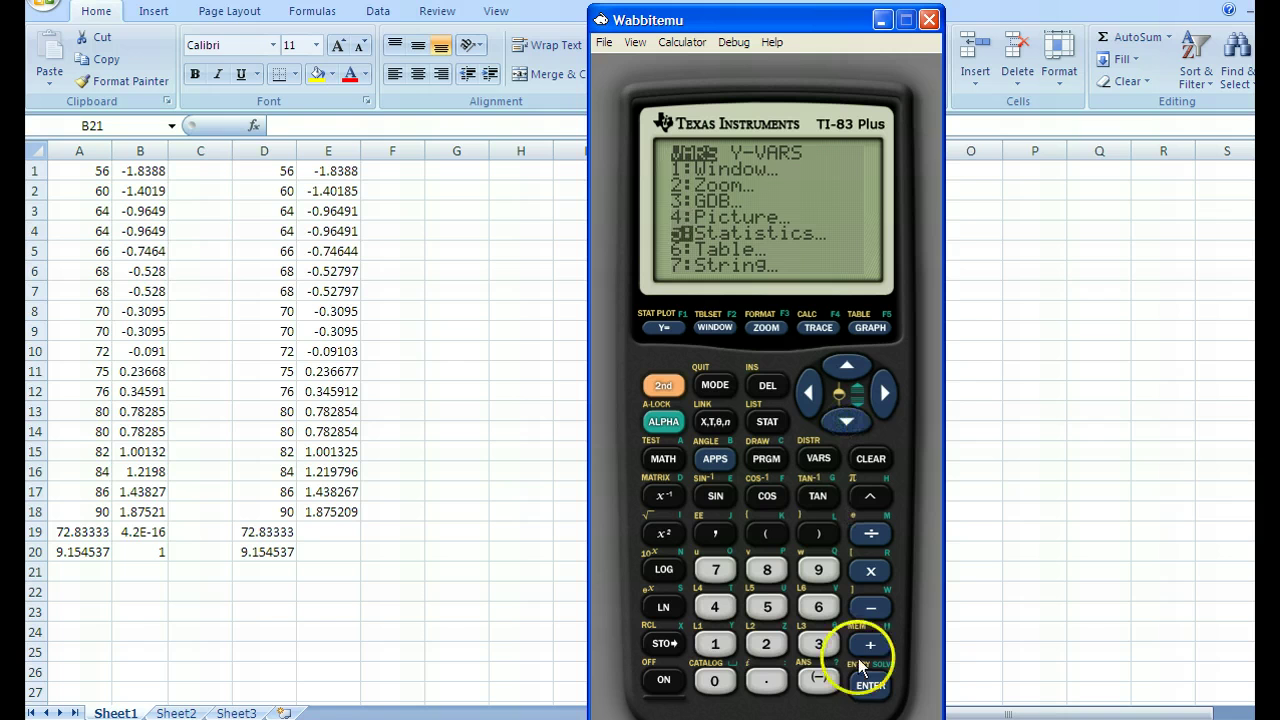
View the calculator's Statistics variables, then return to the home screen and clear it.
left_click(870, 683)
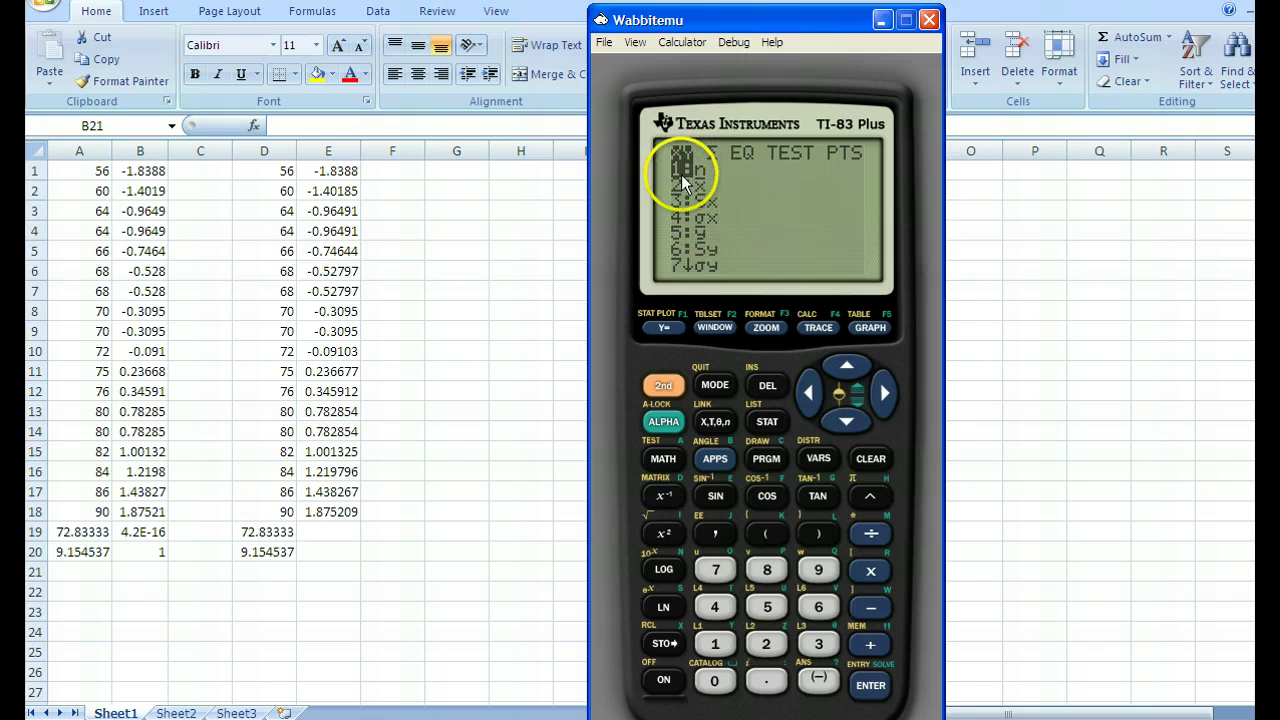
left_click(679, 386)
left_click(703, 388)
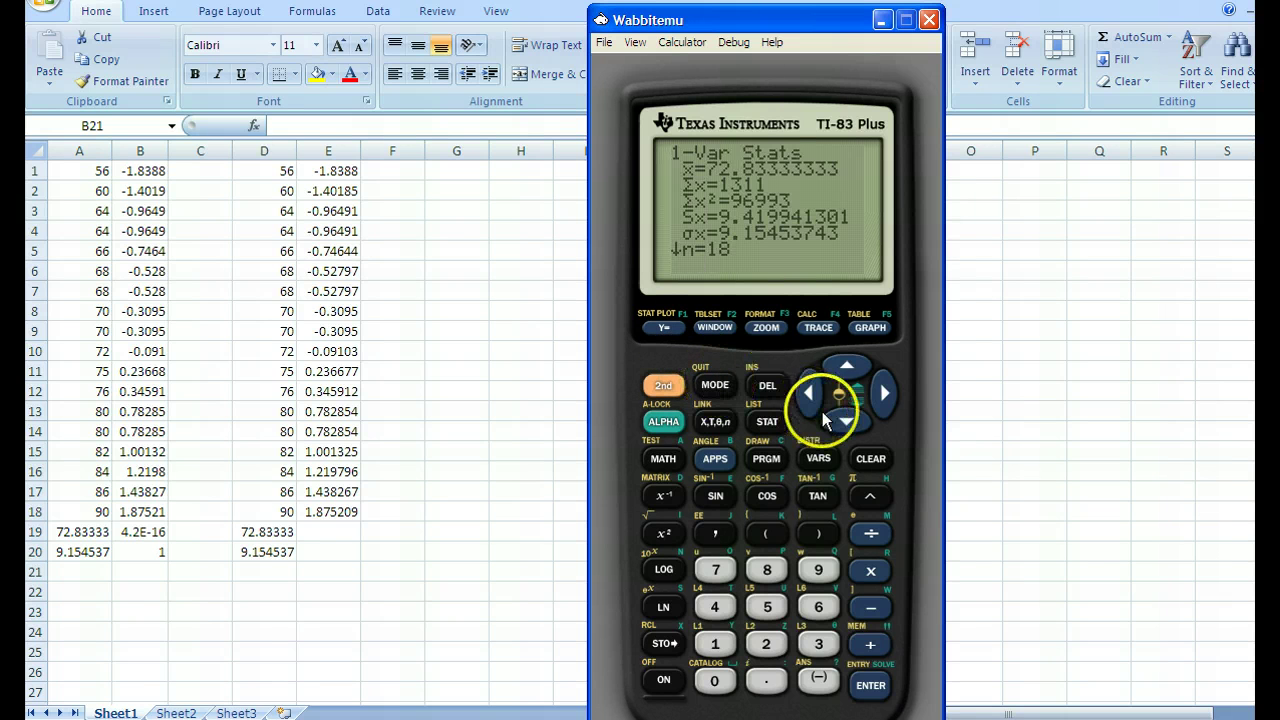
left_click(871, 459)
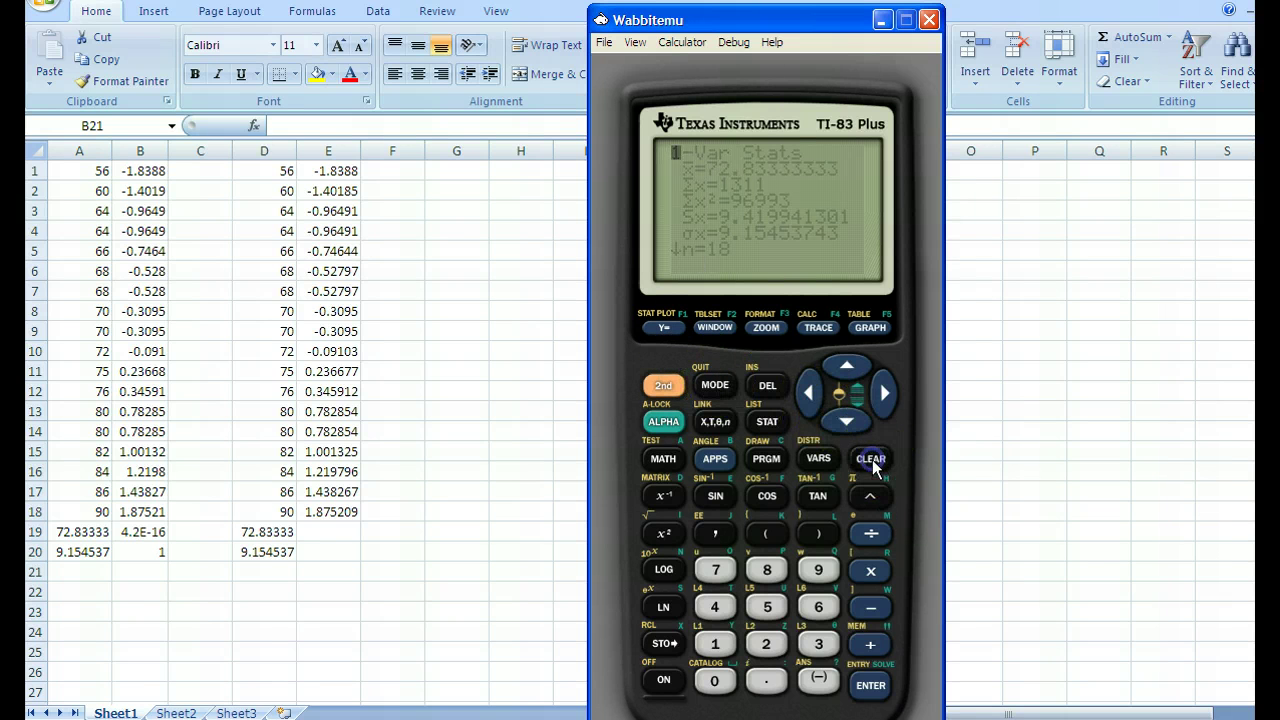
Enter the expression (L1−x̄) on the calculator's home screen, taking x̄ from the Statistics variables.
left_click(770, 537)
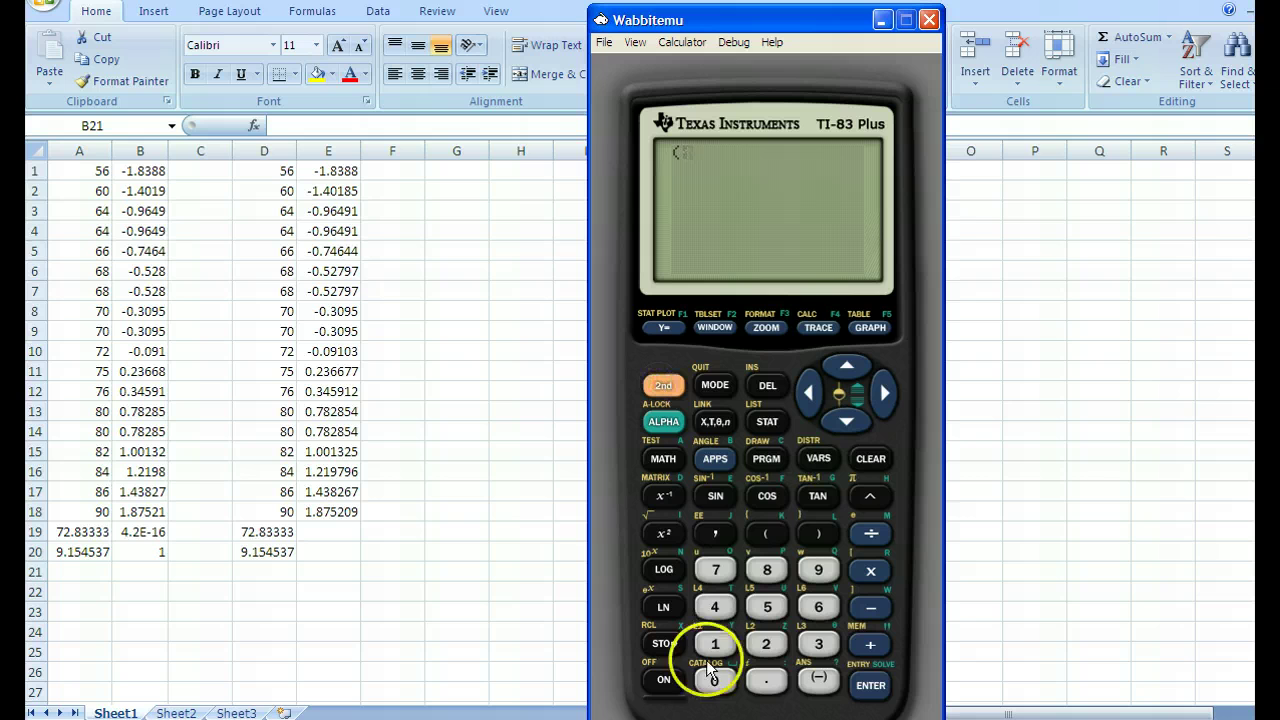
left_click(872, 609)
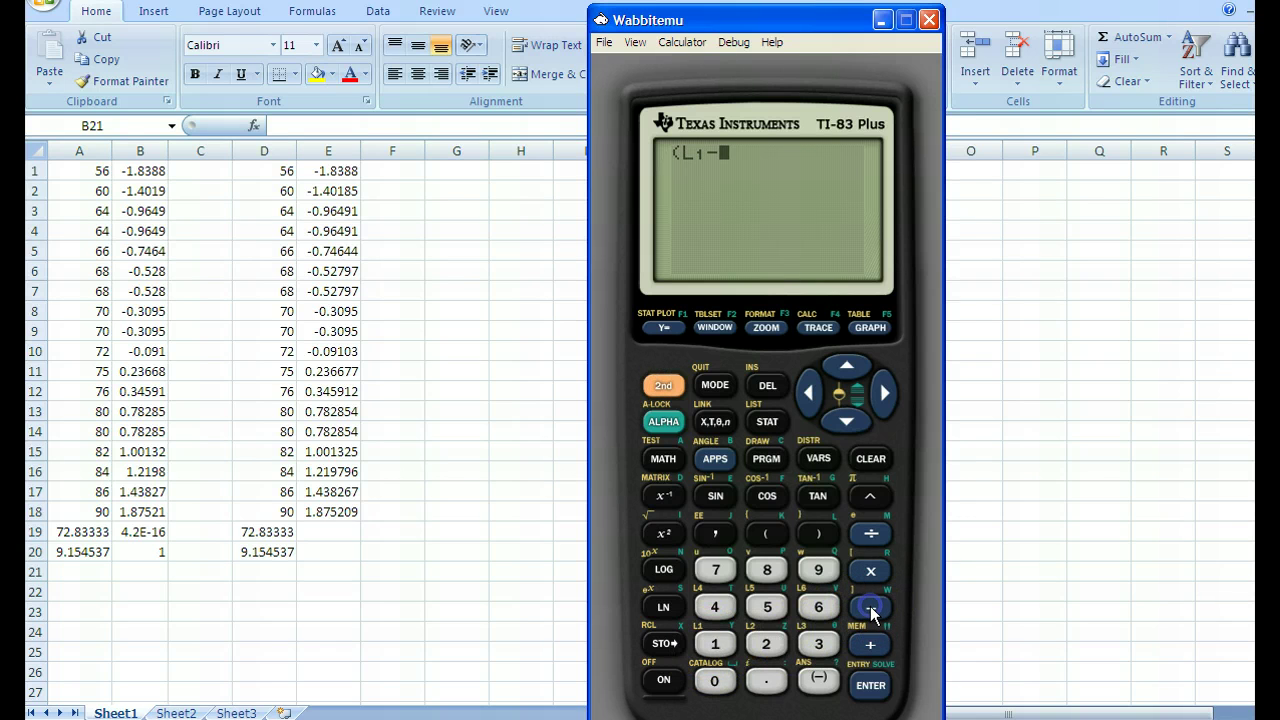
left_click(818, 458)
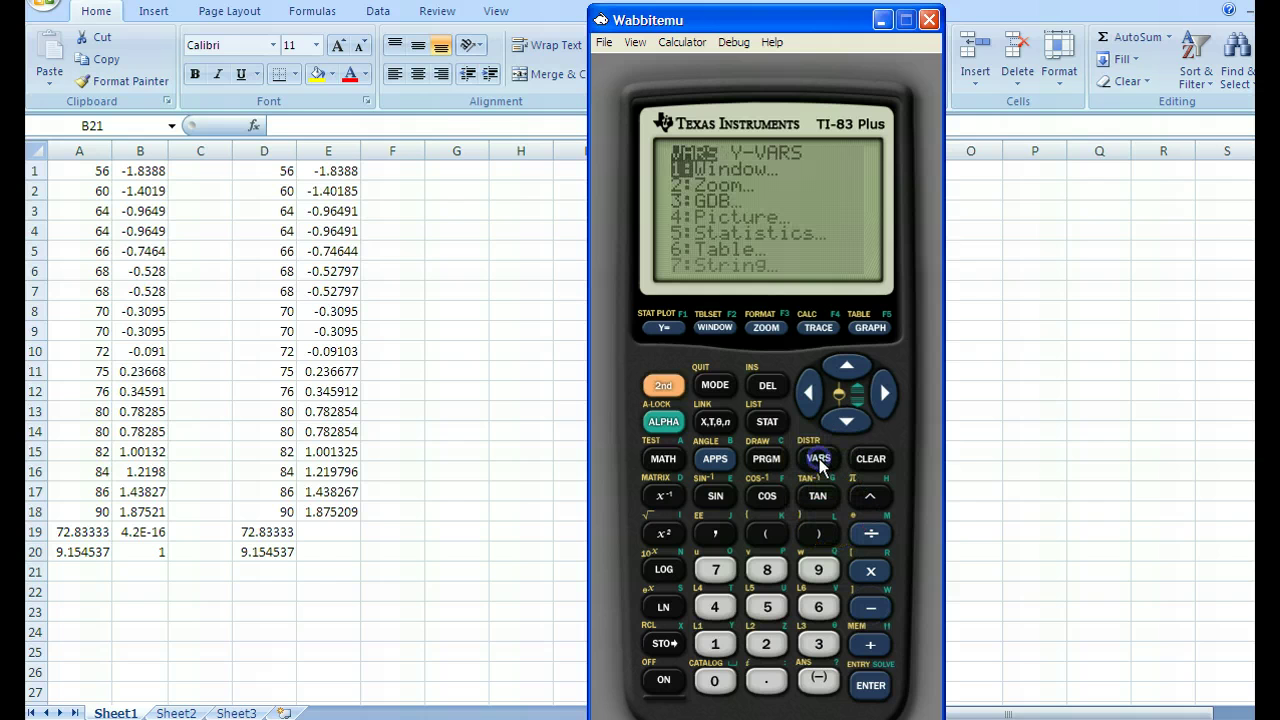
left_click(845, 423)
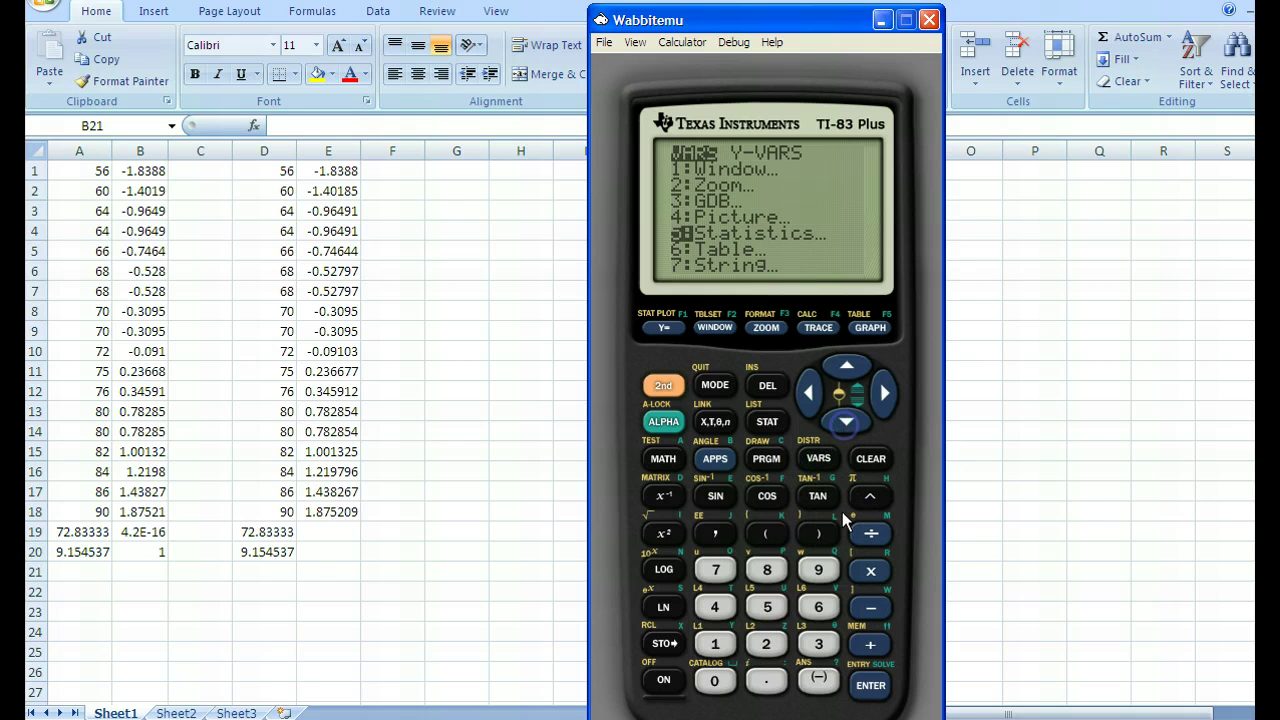
left_click(862, 685)
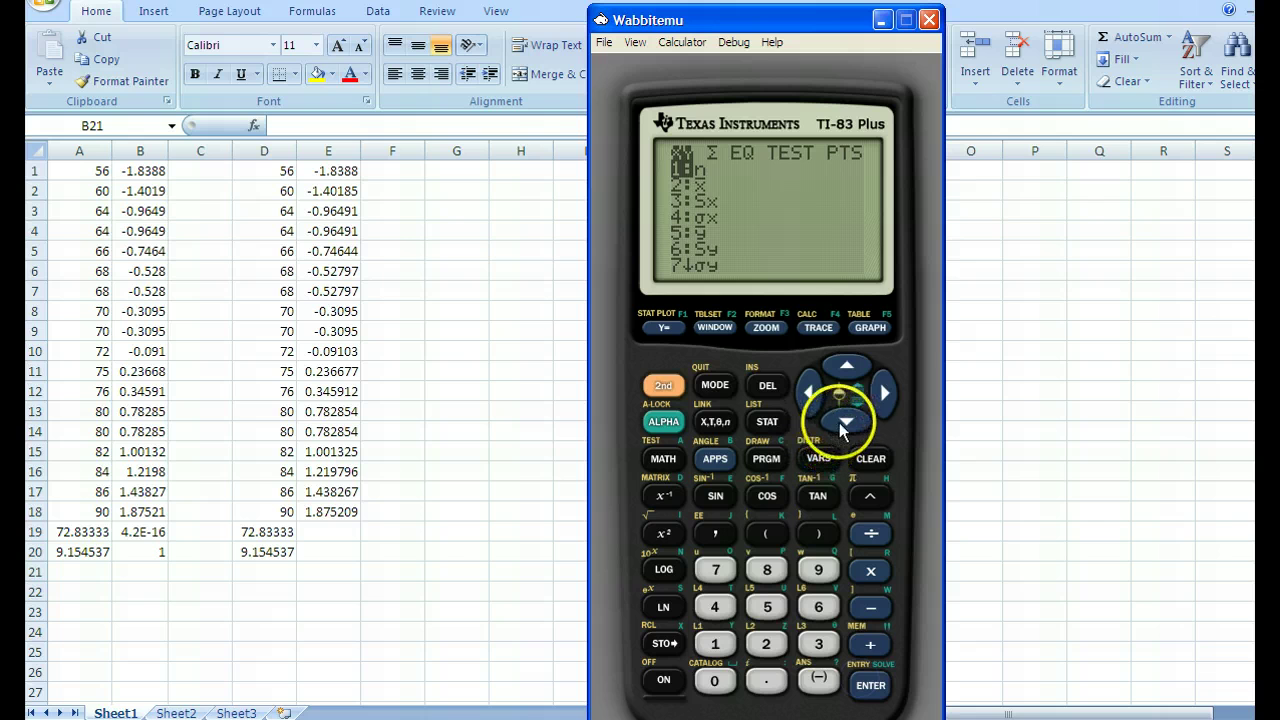
left_click(846, 421)
left_click(845, 670)
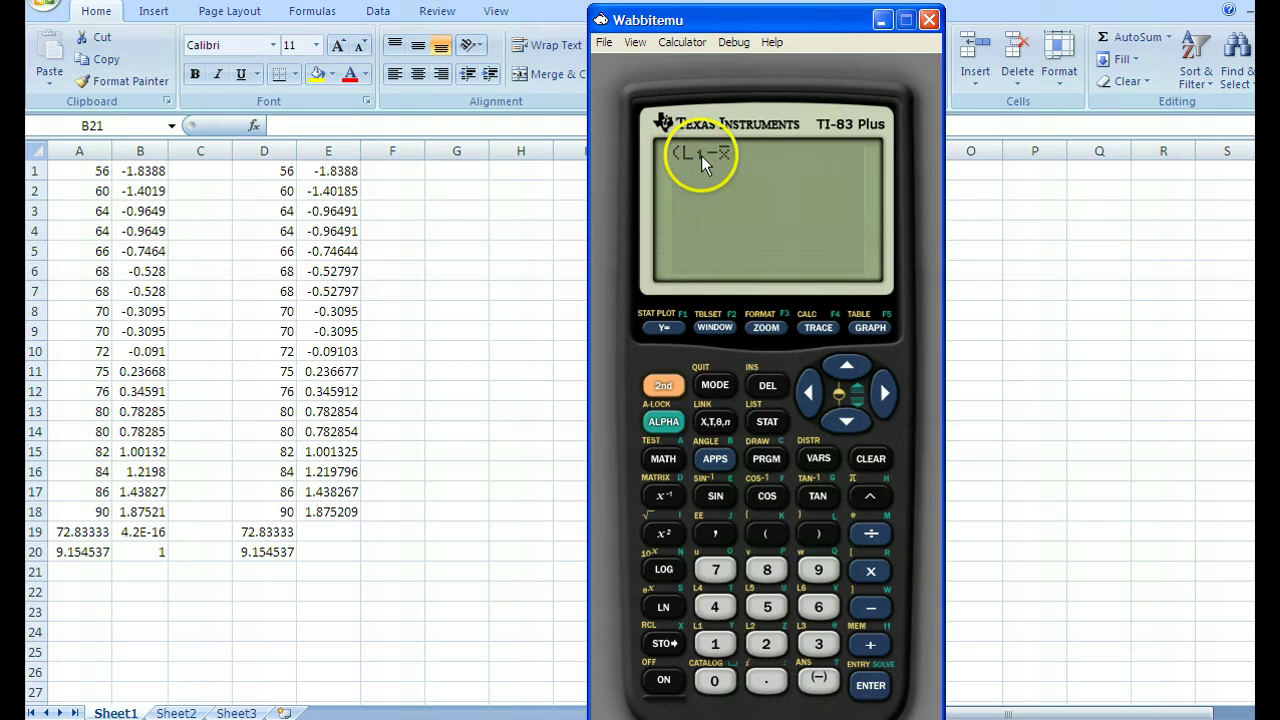
left_click(826, 527)
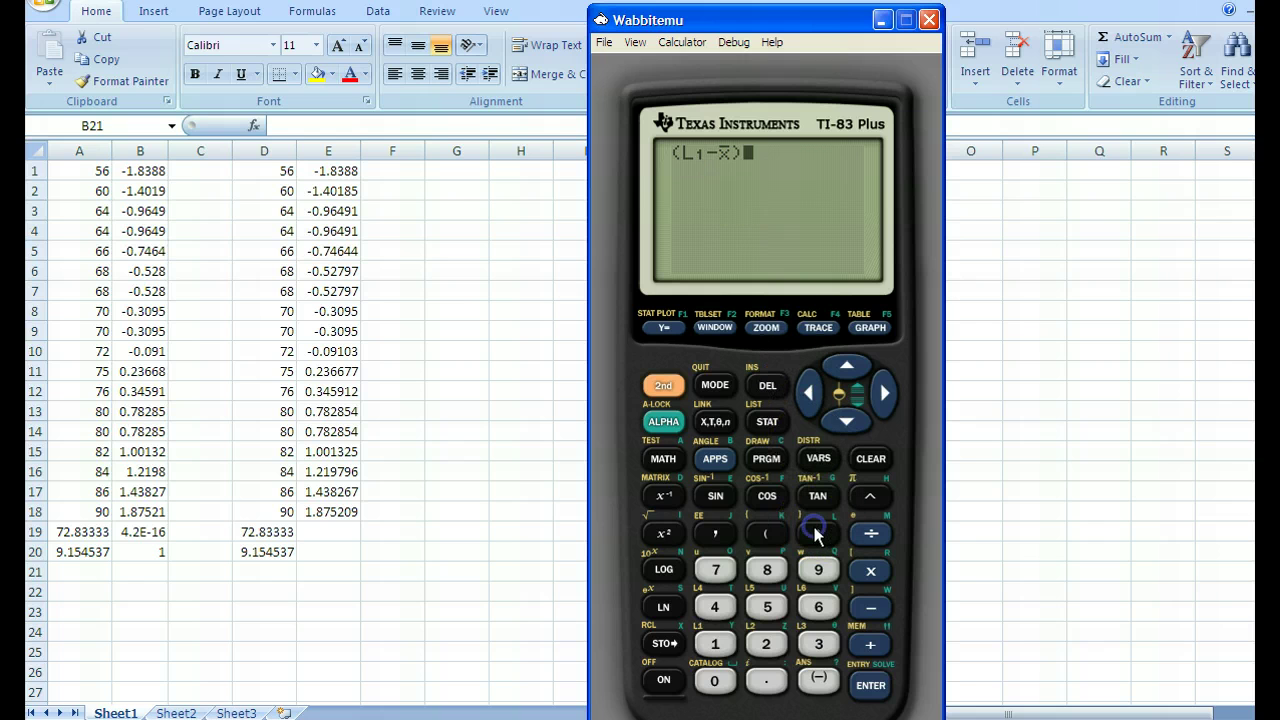
Extend the expression with a division by the population standard deviation σx from the Statistics variables.
left_click(870, 533)
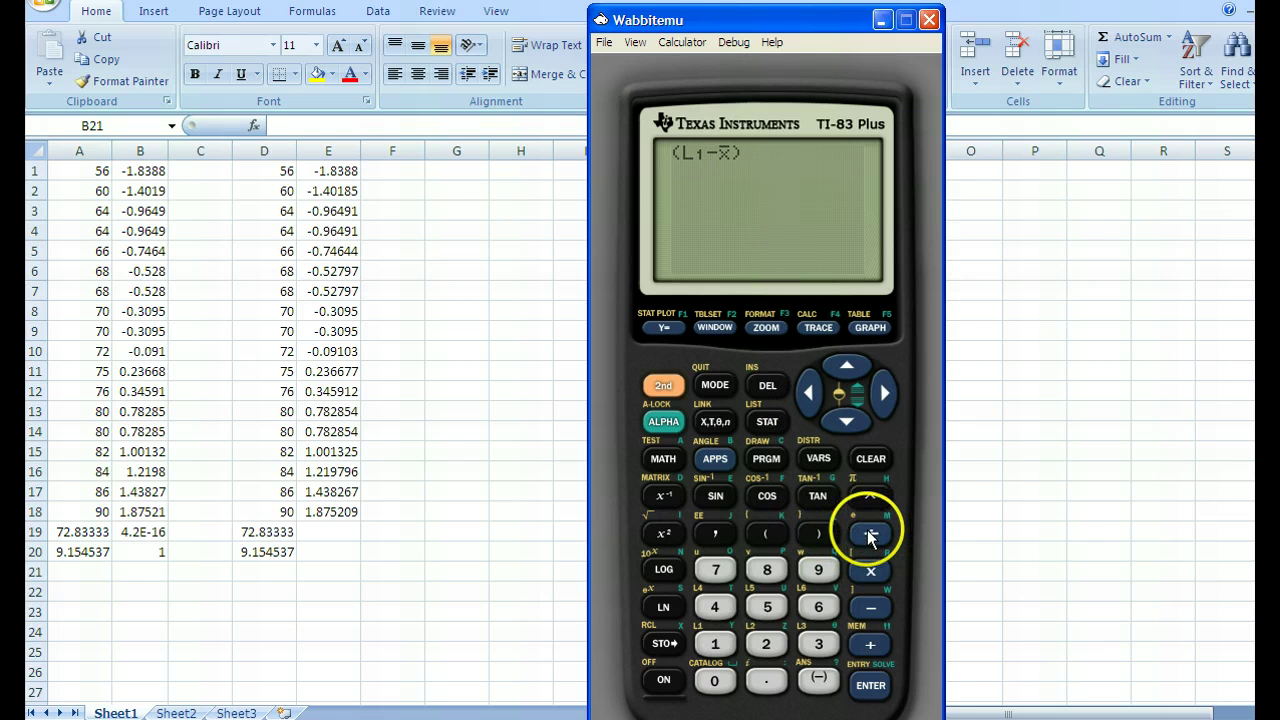
left_click(818, 458)
left_click(840, 423)
left_click(840, 423)
left_click(840, 423)
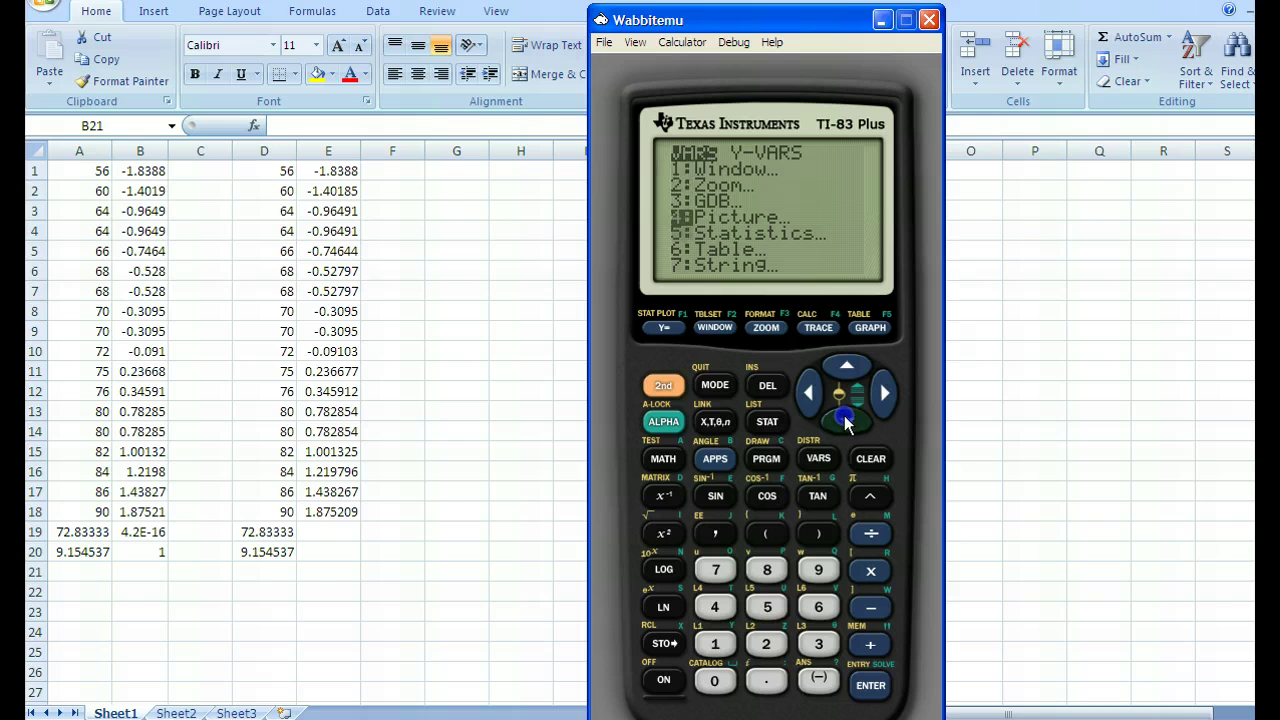
left_click(840, 423)
left_click(870, 684)
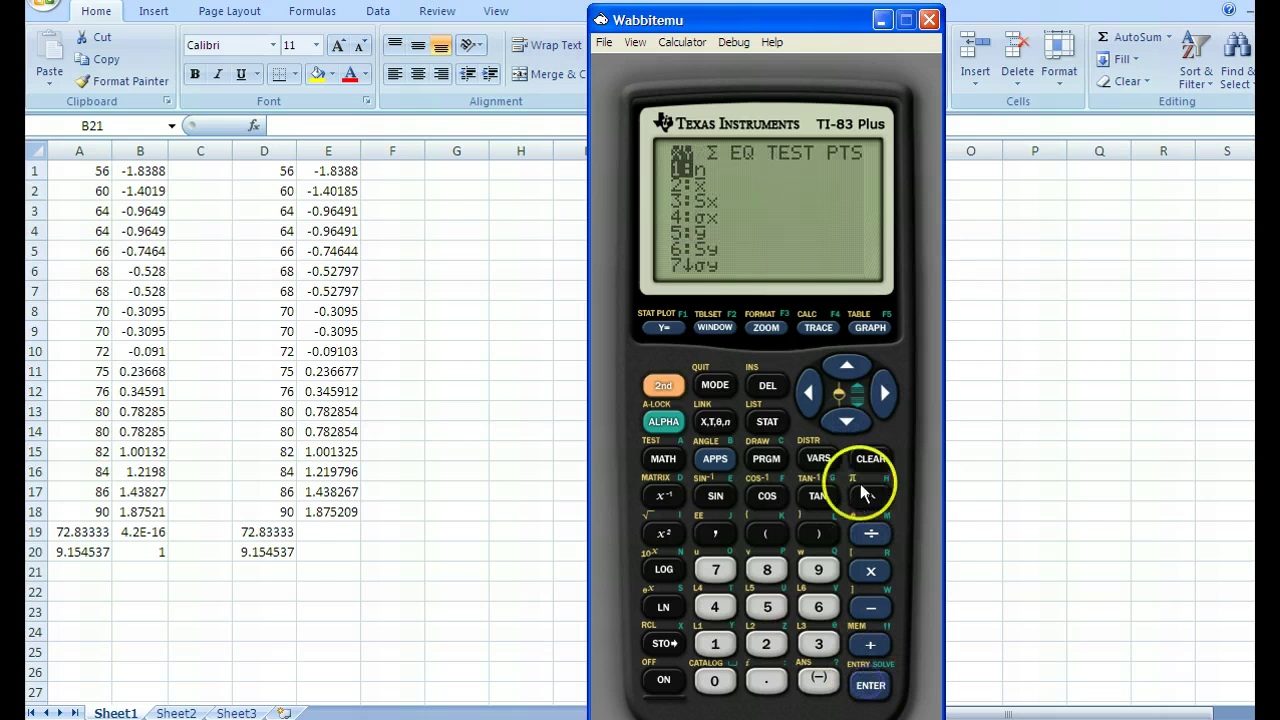
left_click(856, 418)
left_click(856, 418)
left_click(856, 418)
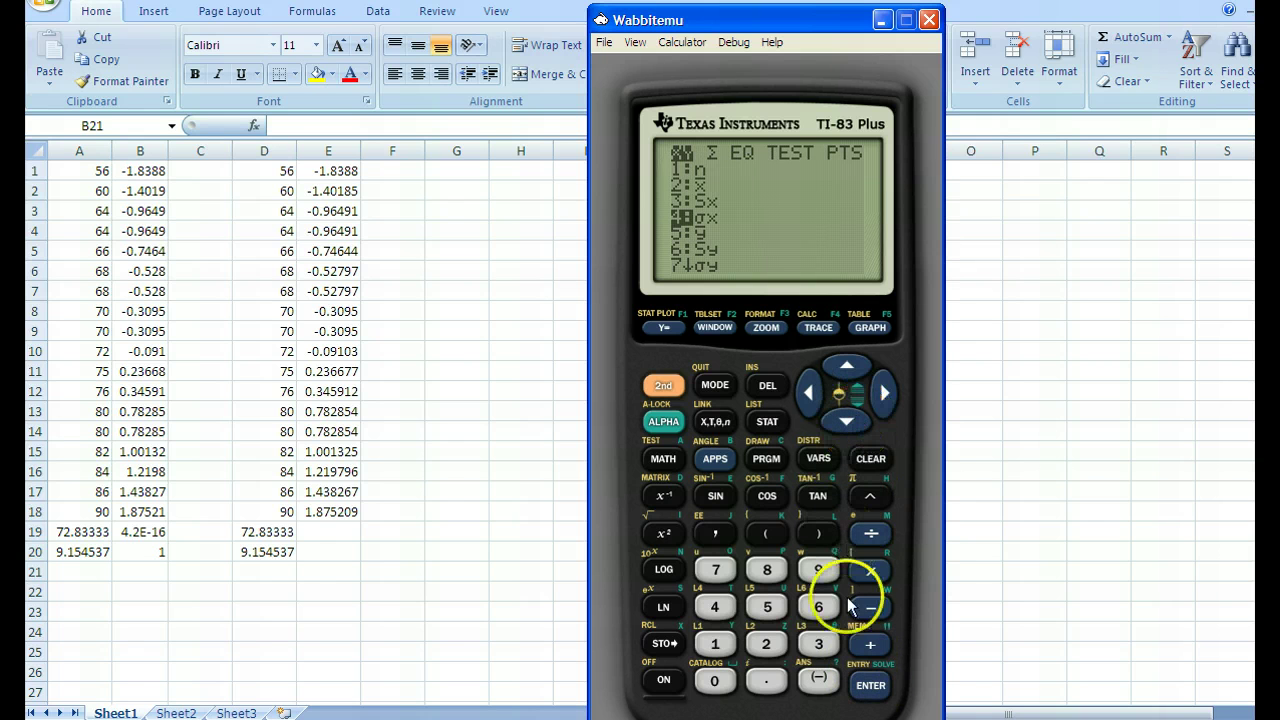
left_click(870, 685)
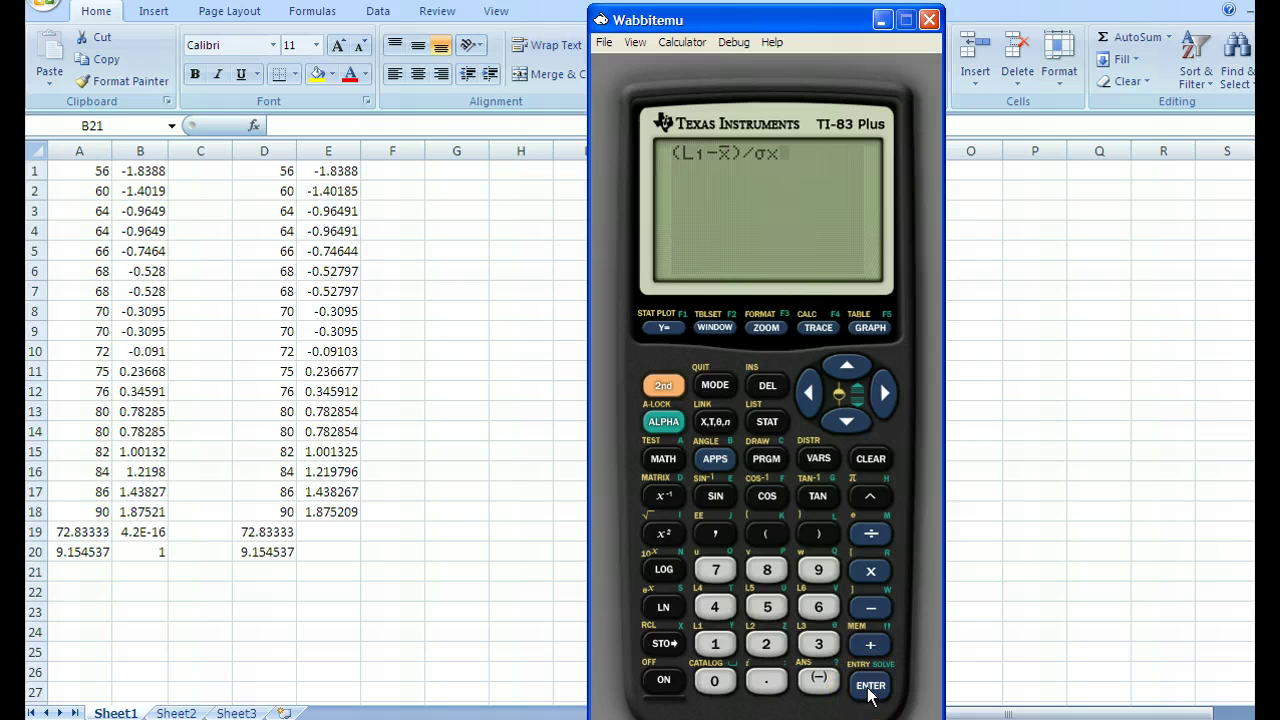
Store the expression's result in list L2, evaluate it, and view L1 and L2 in the list editor.
left_click(668, 645)
left_click(766, 645)
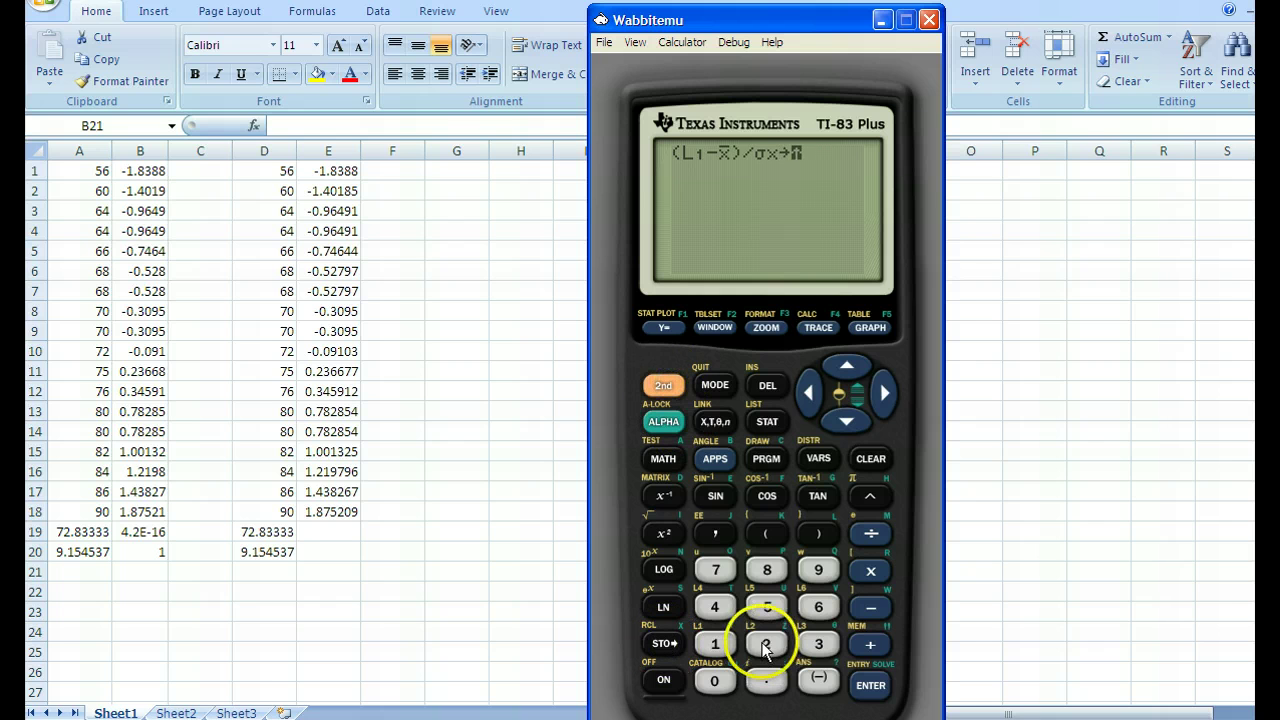
left_click(786, 228)
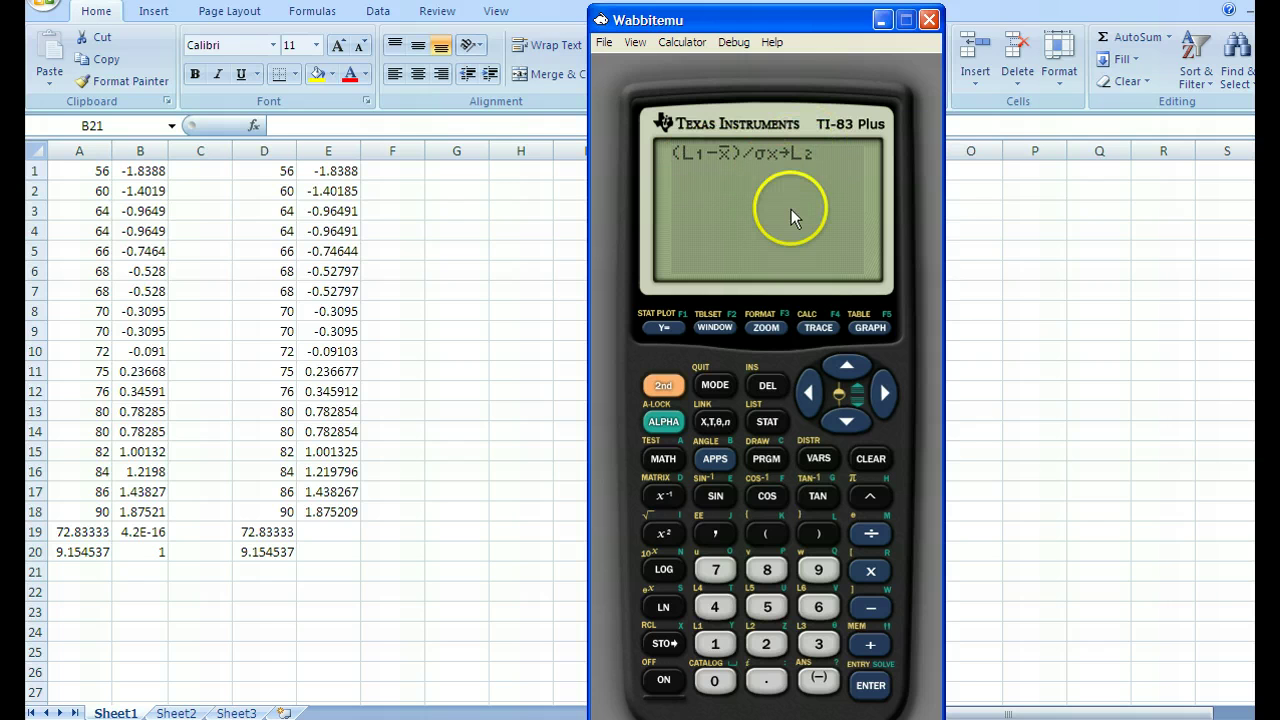
left_click(870, 686)
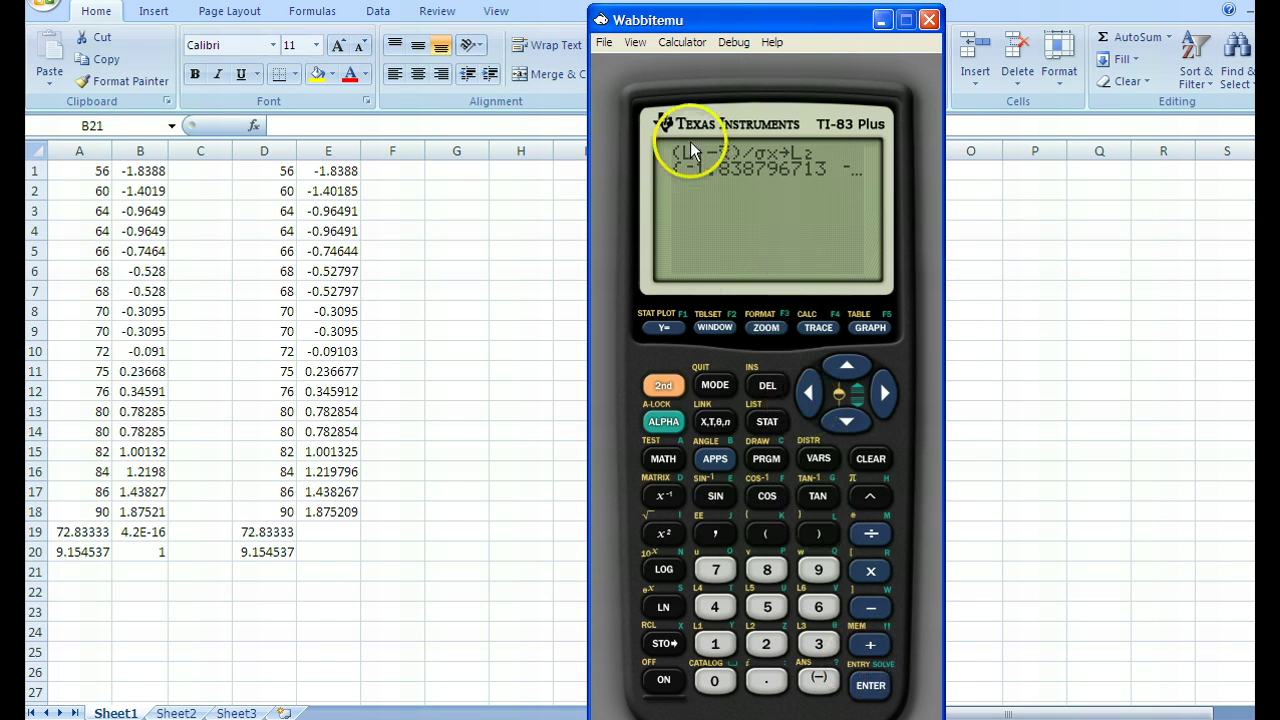
left_click(767, 422)
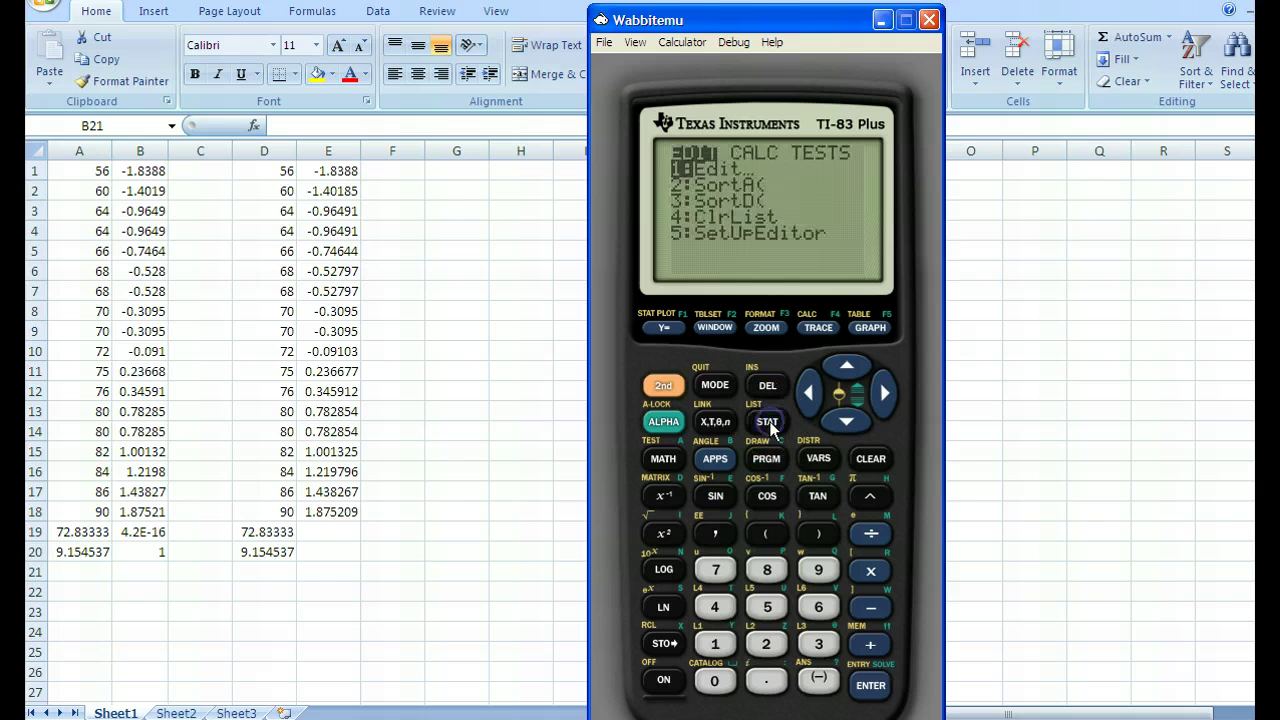
left_click(870, 686)
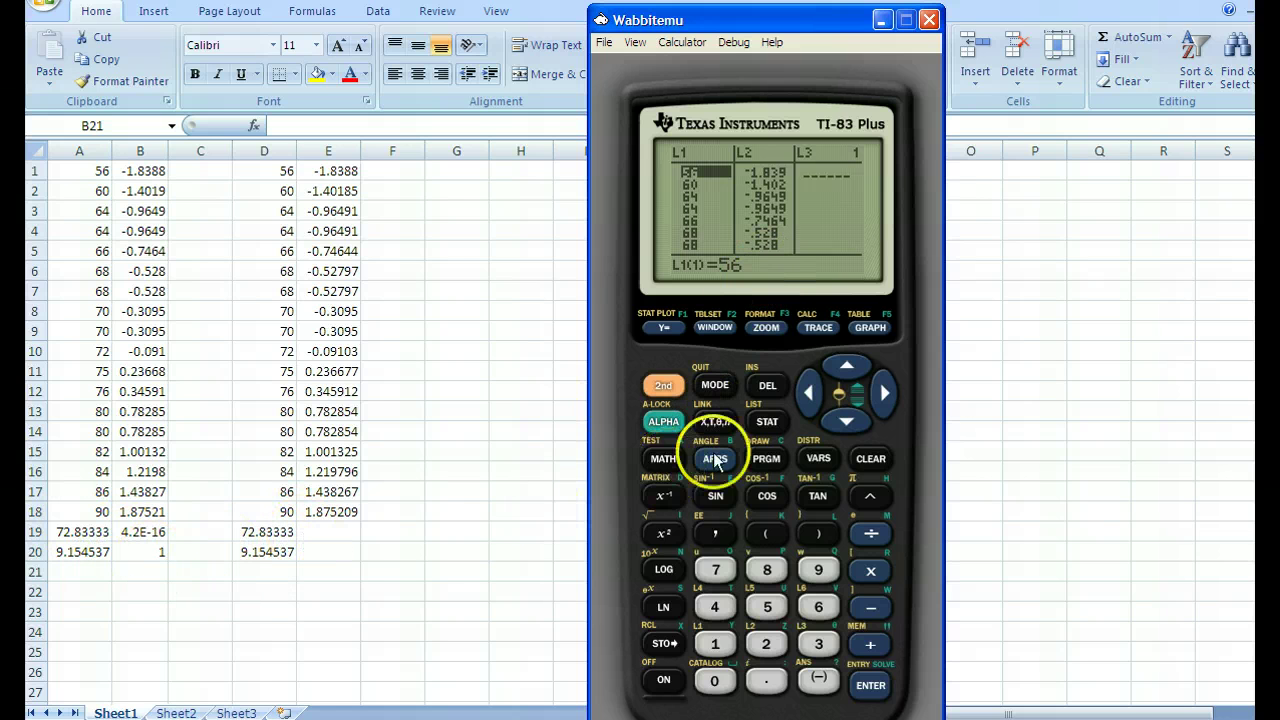
Run 1-Var Stats on the z-scores in list L2.
left_click(765, 424)
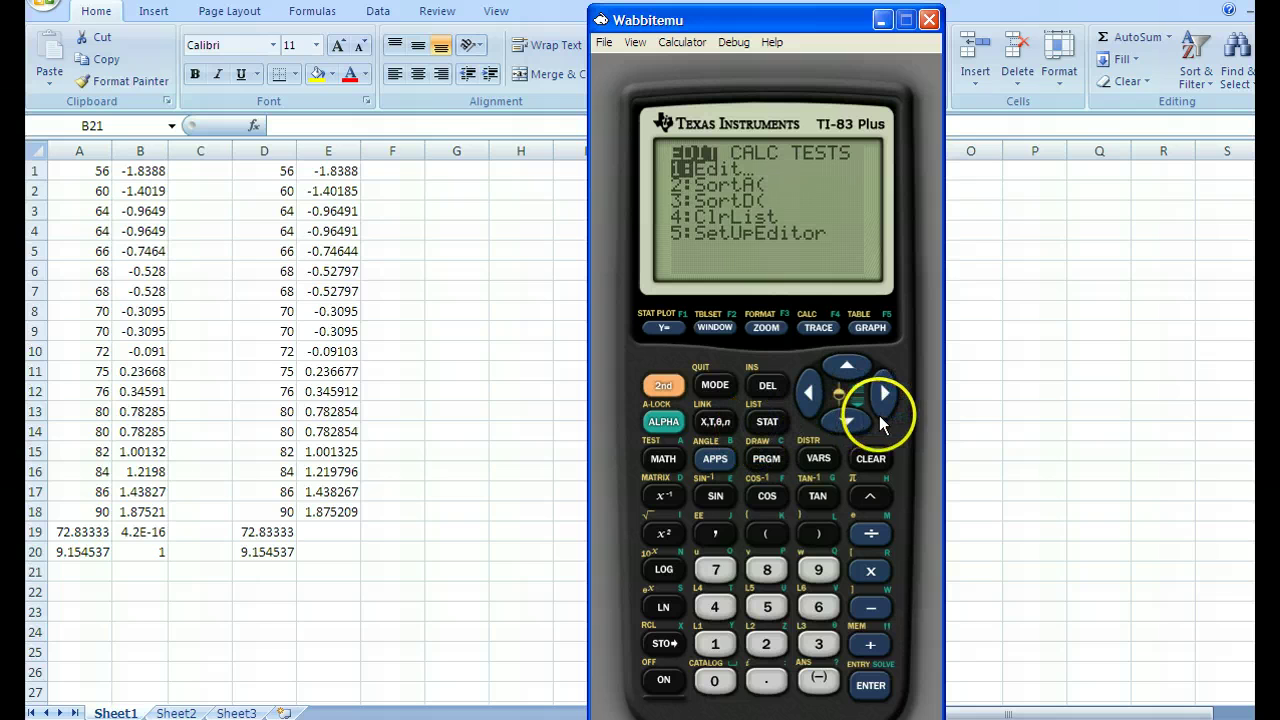
left_click(884, 395)
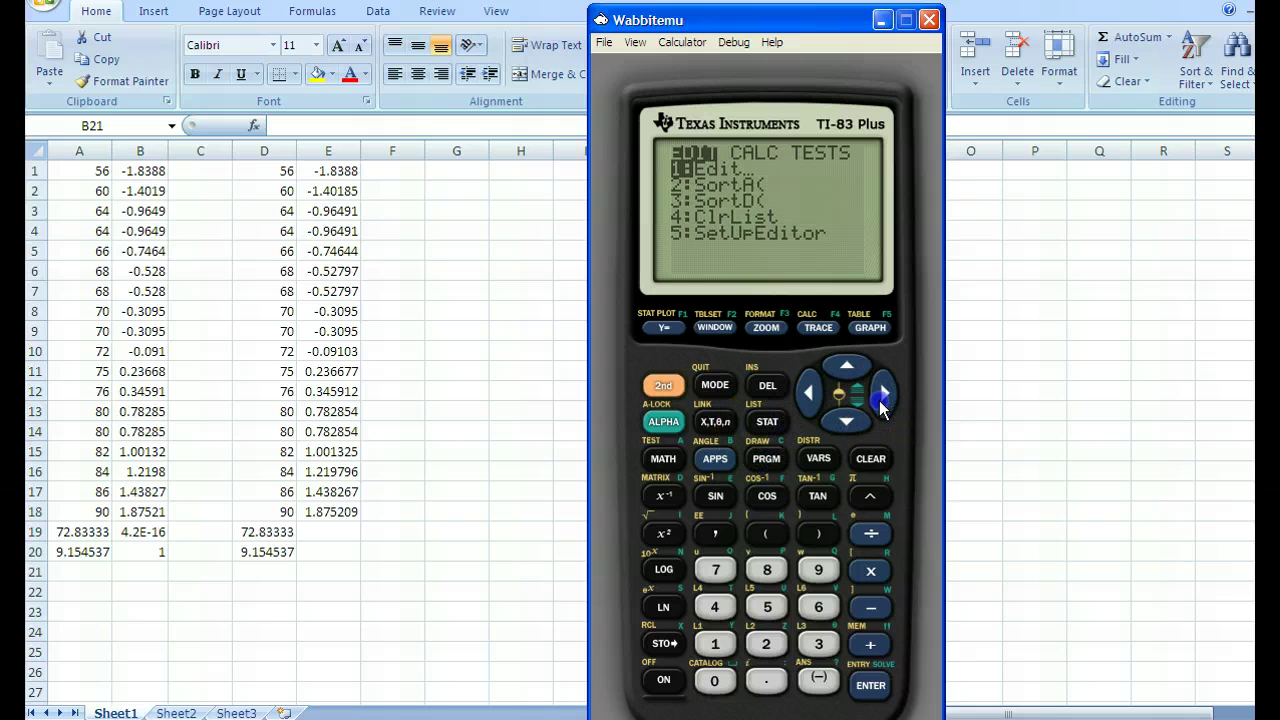
left_click(866, 682)
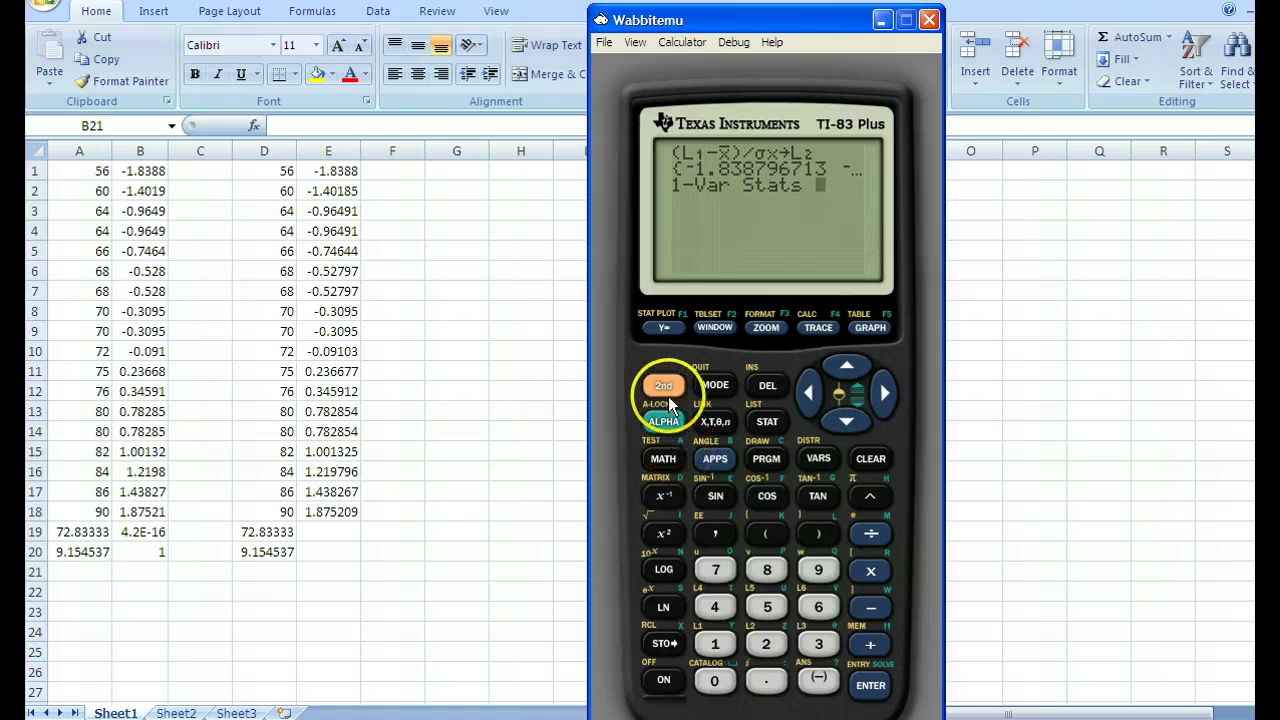
left_click(766, 643)
left_click(884, 705)
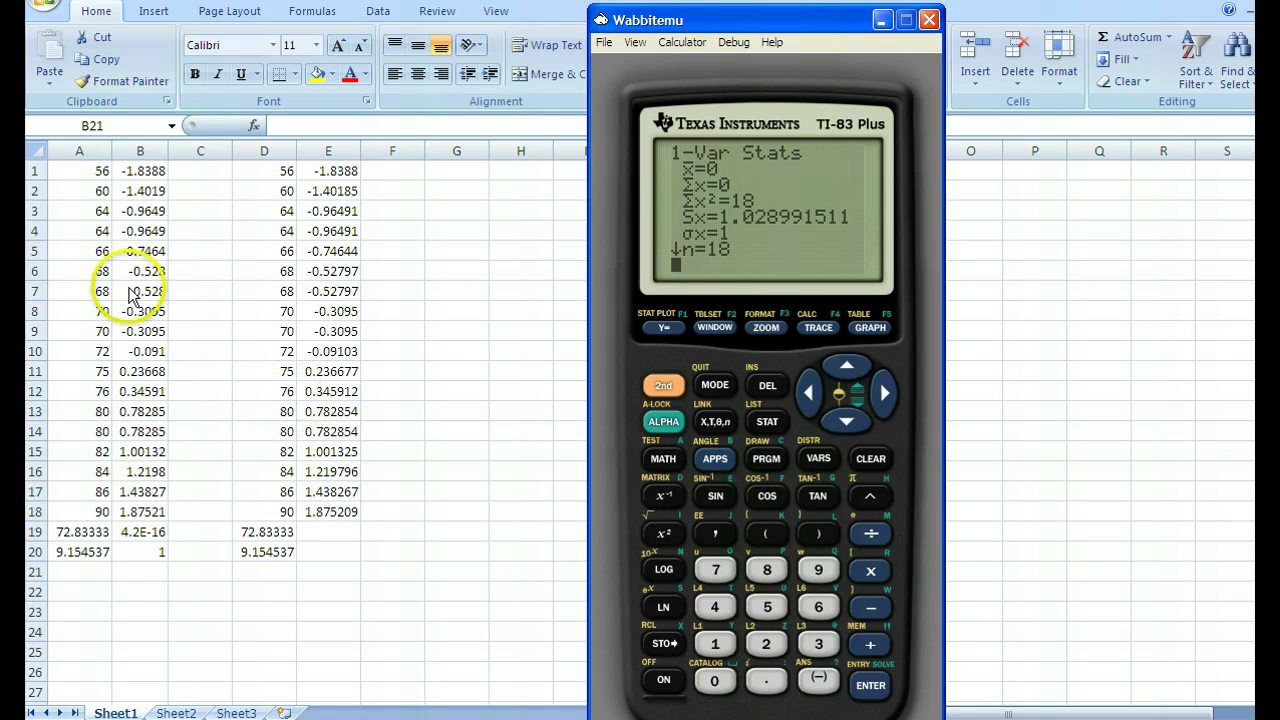
Switch to Excel, examine the z-score formulas in B1 and E1, and return to the TI-83 Plus in Wabbitemu.
key("alt+Tab")
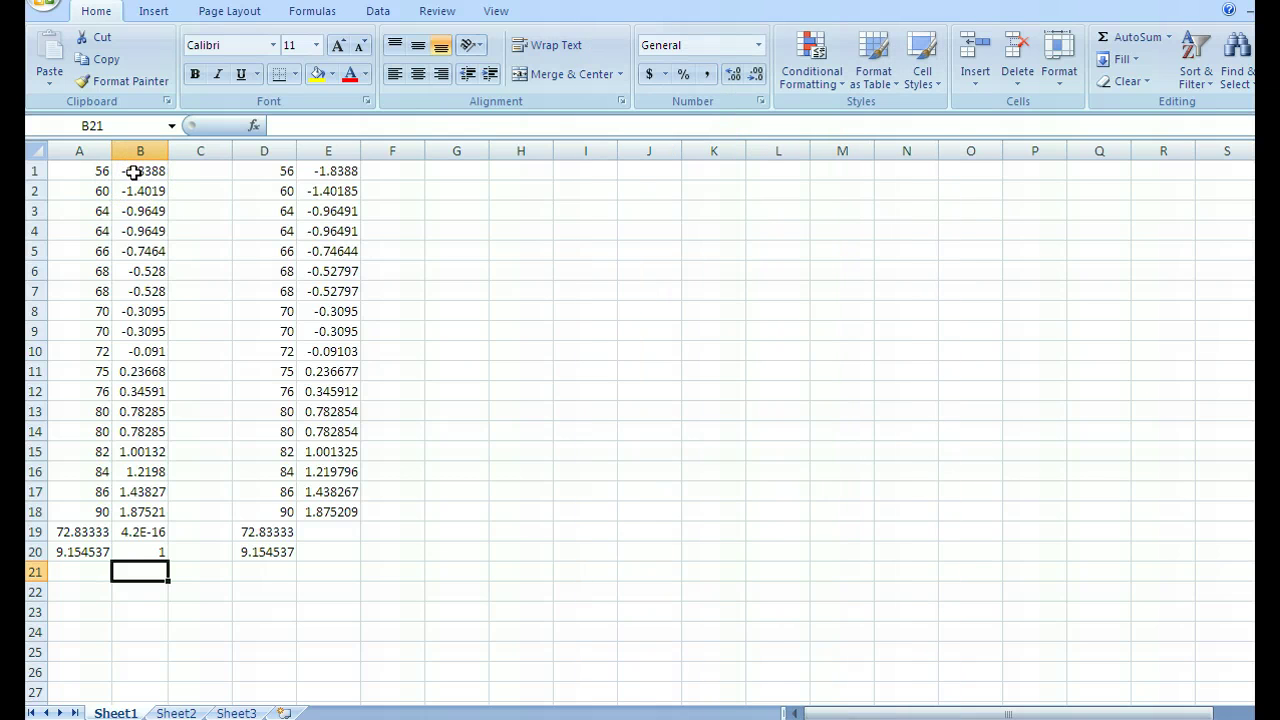
left_click(133, 173)
left_click(340, 174)
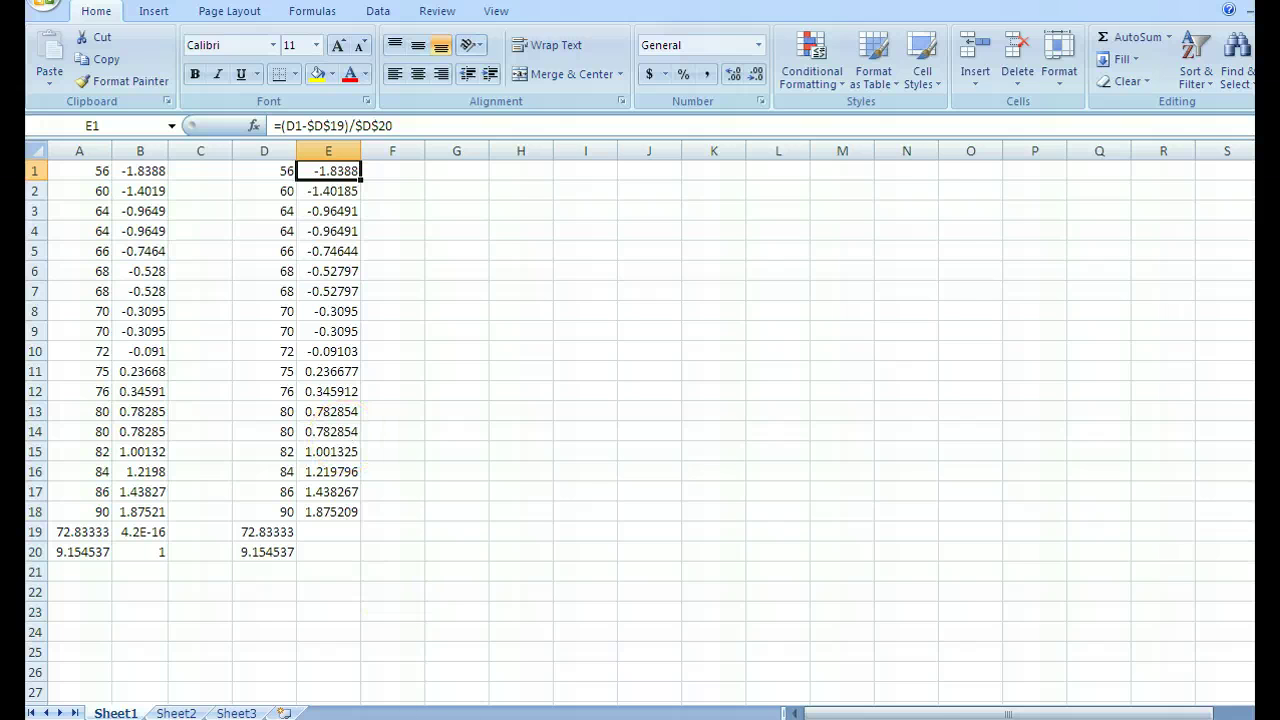
key("alt+Tab")
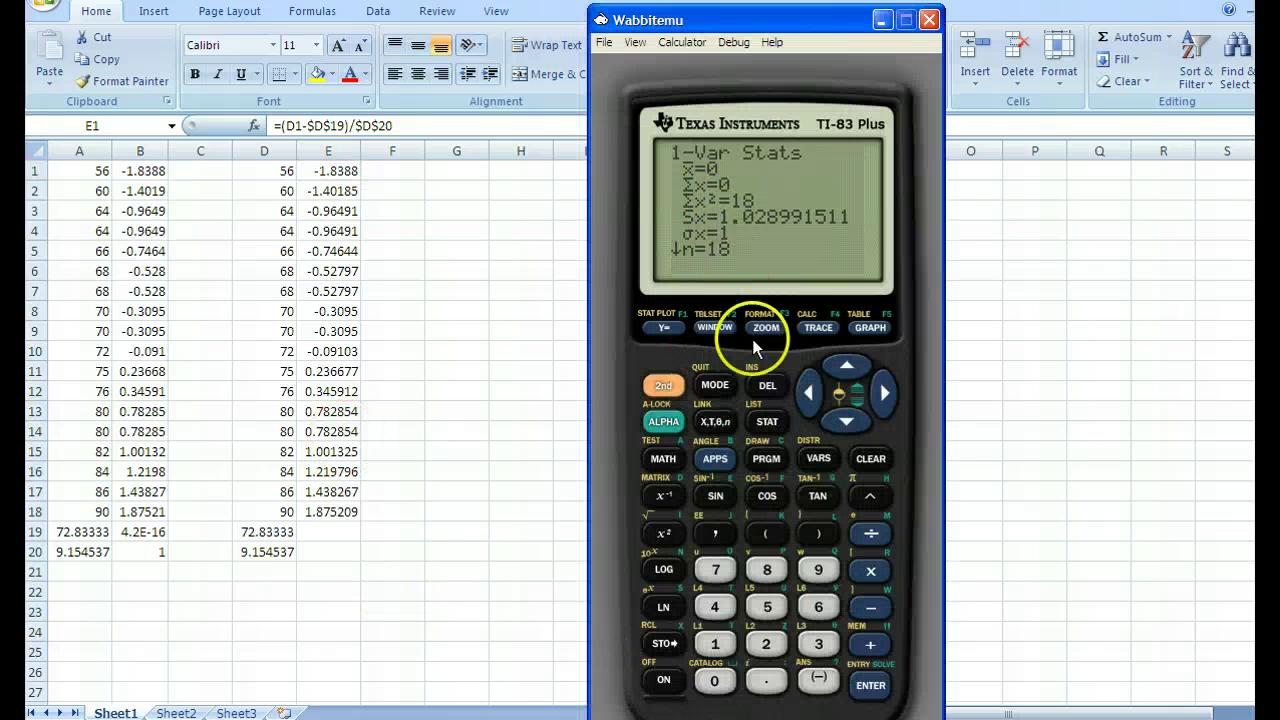